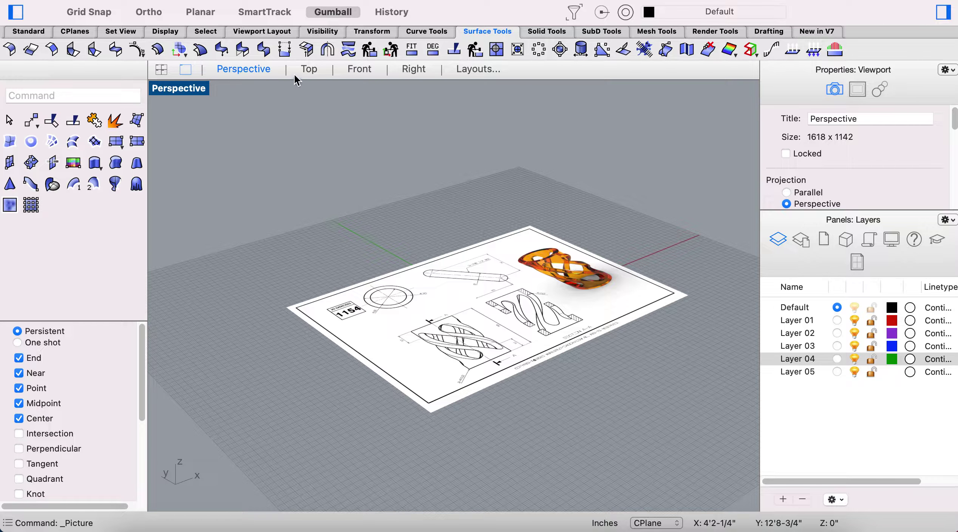
Step: Show the imported reference drawing in the Top view, with the whole sheet framed
click(307, 69)
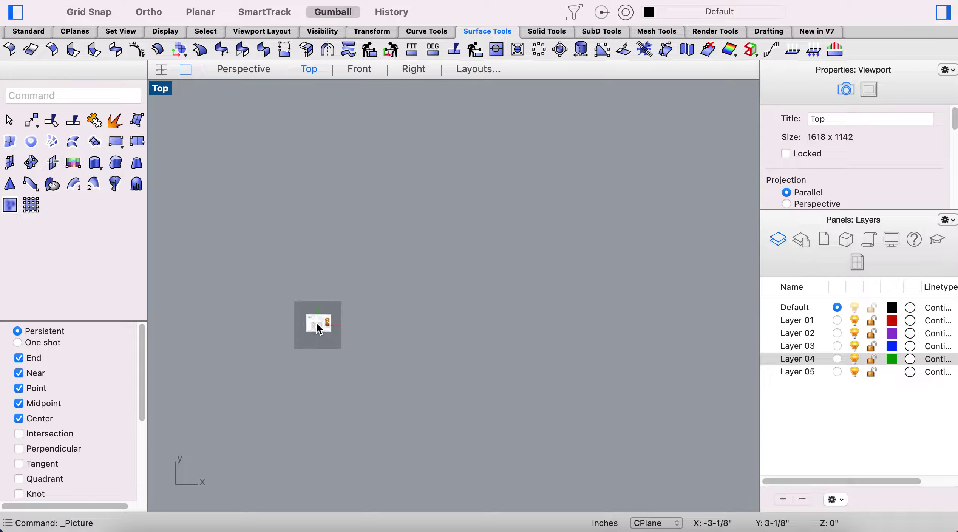
scroll(317, 323, up, 5)
right_drag(286, 219, 409, 245)
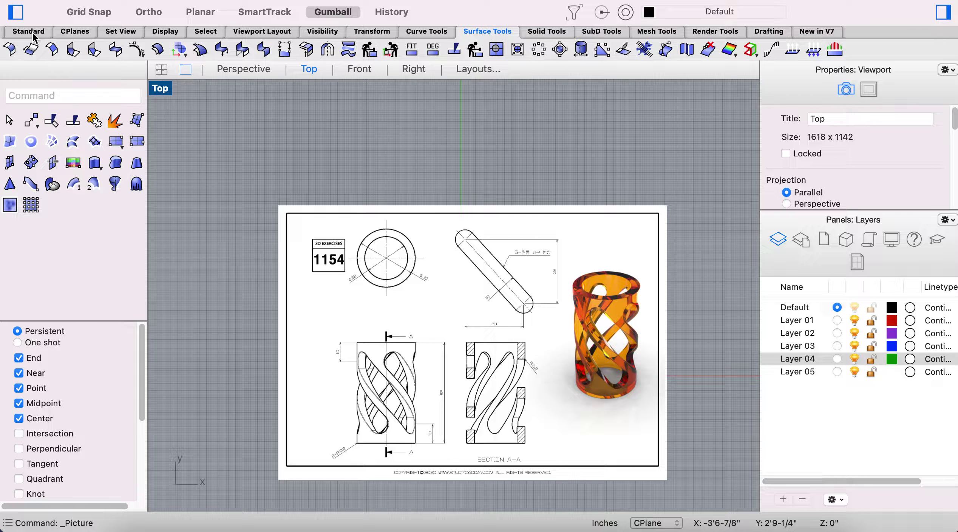
click(766, 34)
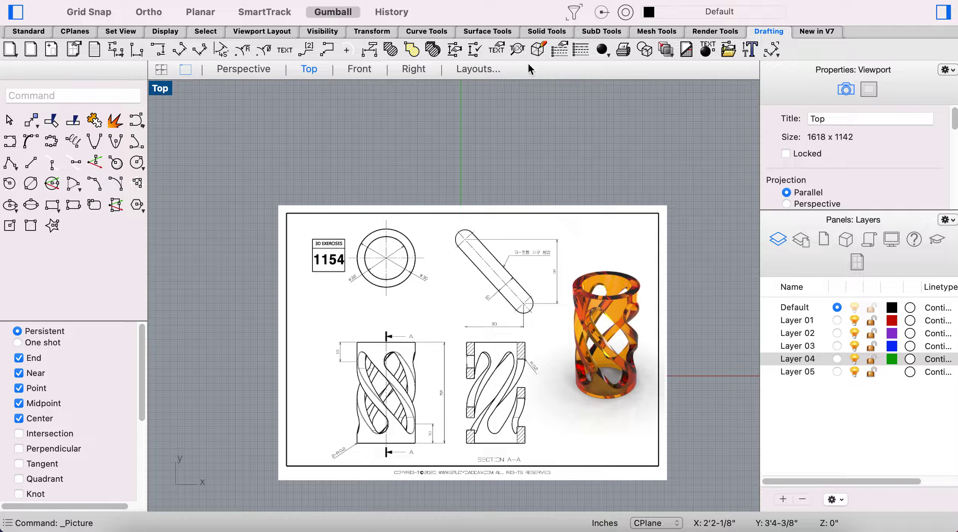
click(137, 162)
scroll(320, 235, down, 2)
scroll(370, 249, up, 8)
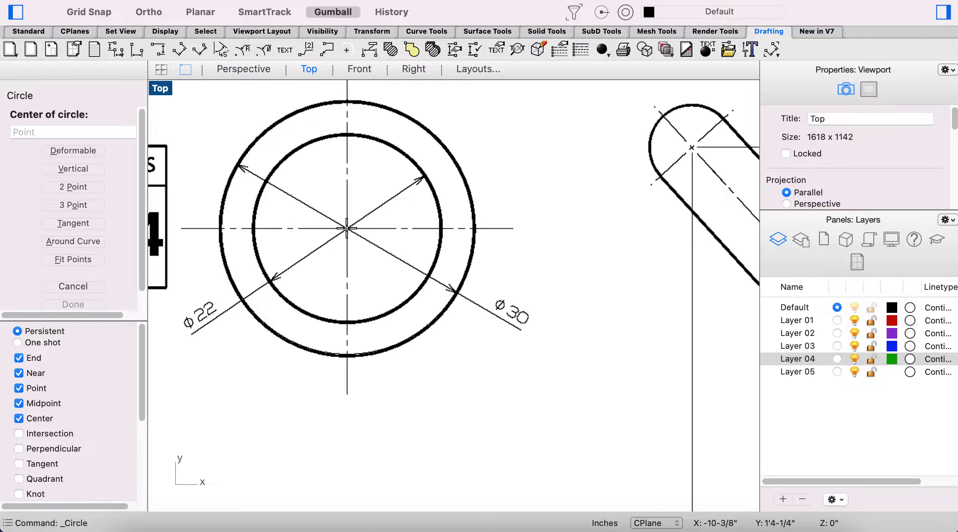
click(347, 228)
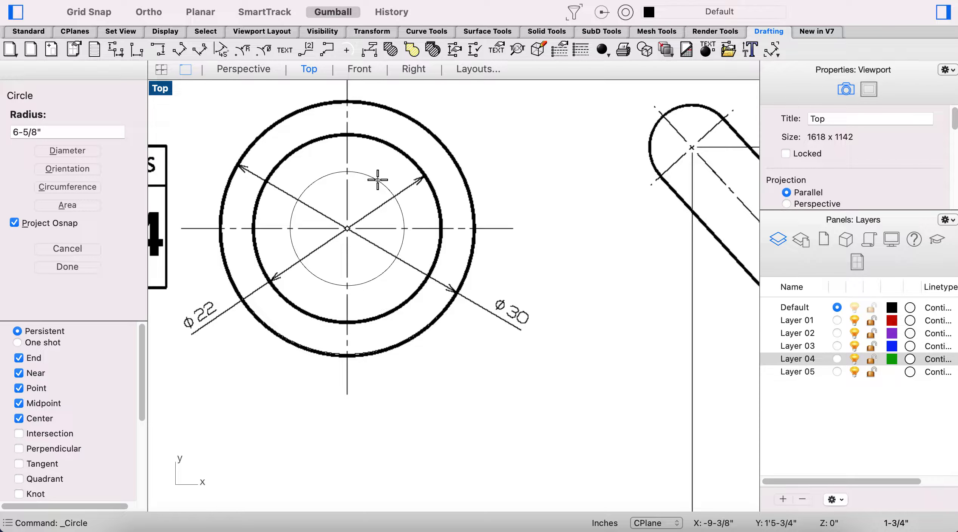
key(Escape)
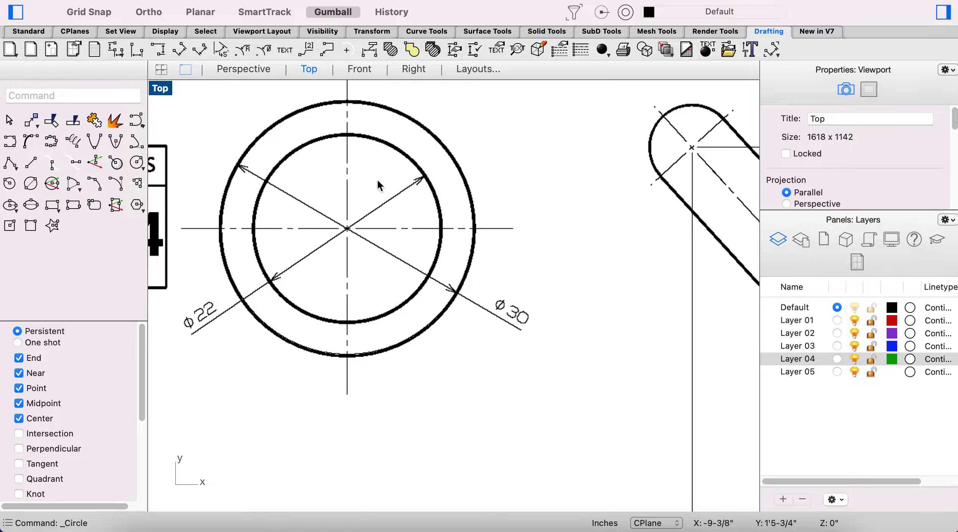
Step: Create a vertical solid tube centred on the drawing's ring plan, matching its inner and outer circles, about 1'-1 1/4" tall
click(44, 33)
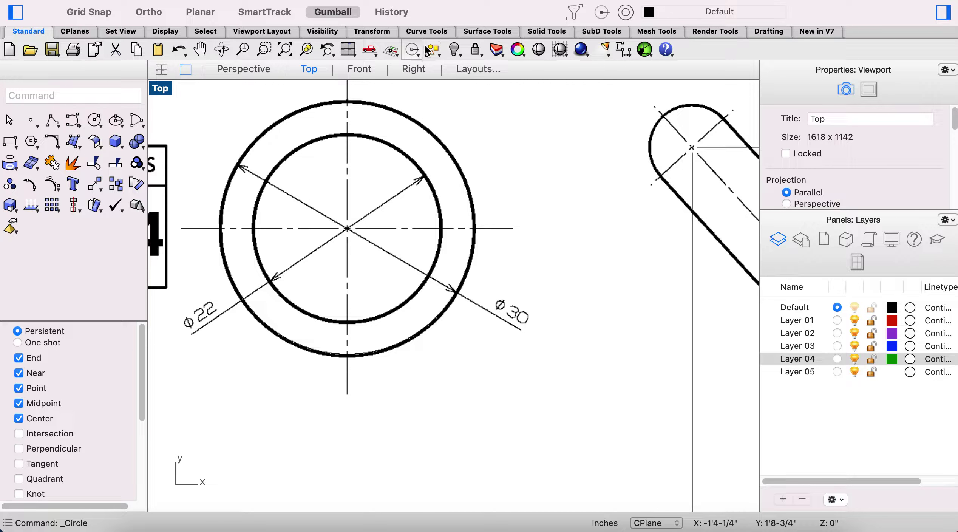
click(529, 33)
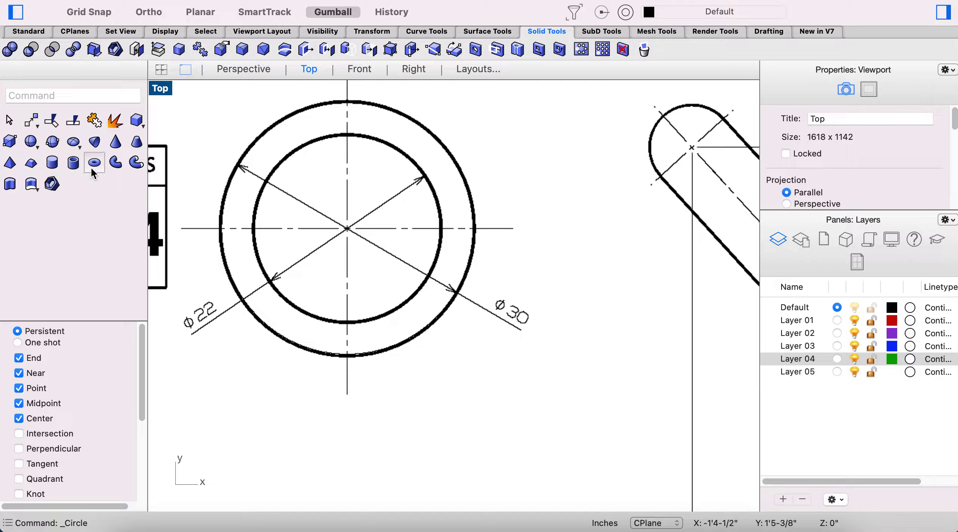
click(73, 162)
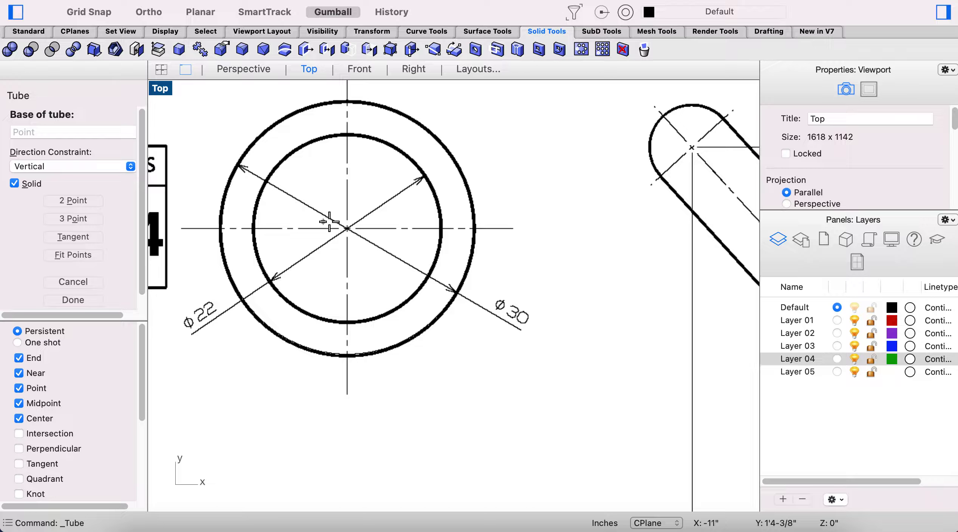
click(347, 229)
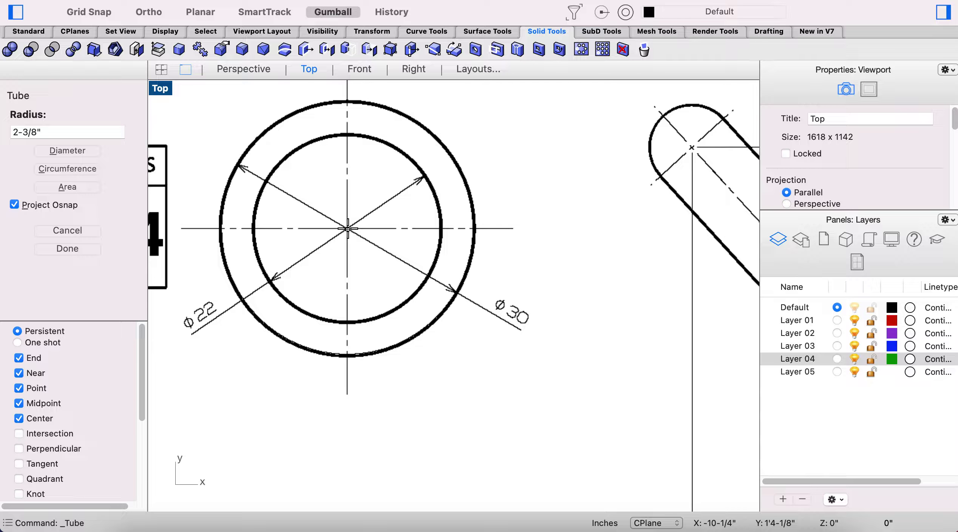
click(399, 148)
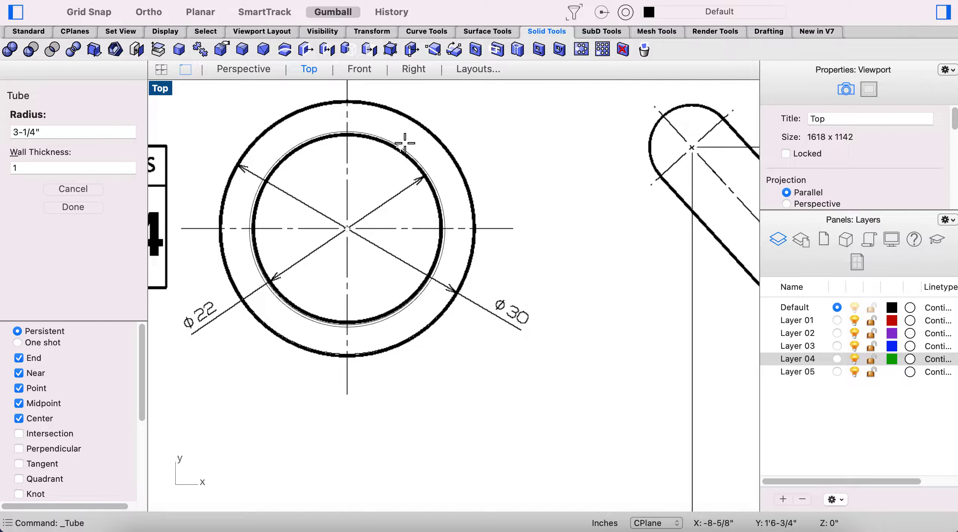
click(418, 123)
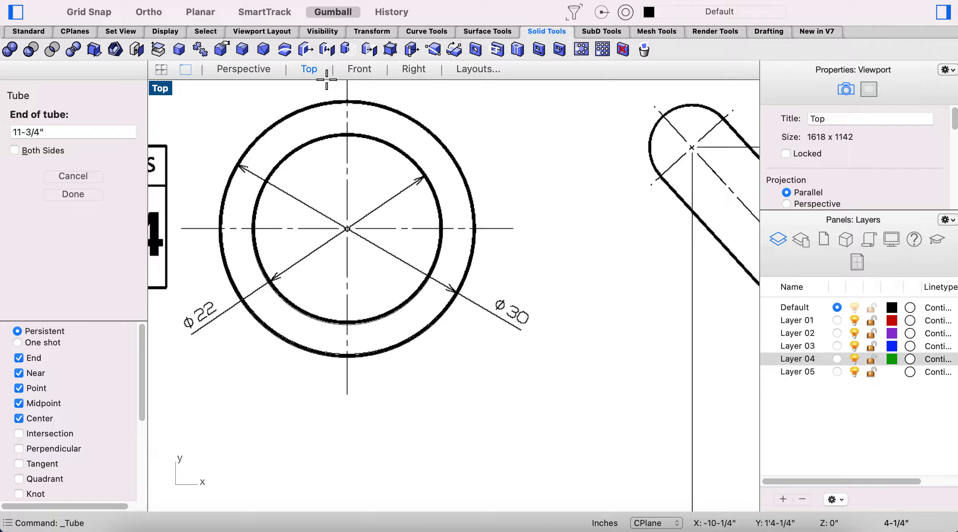
click(243, 69)
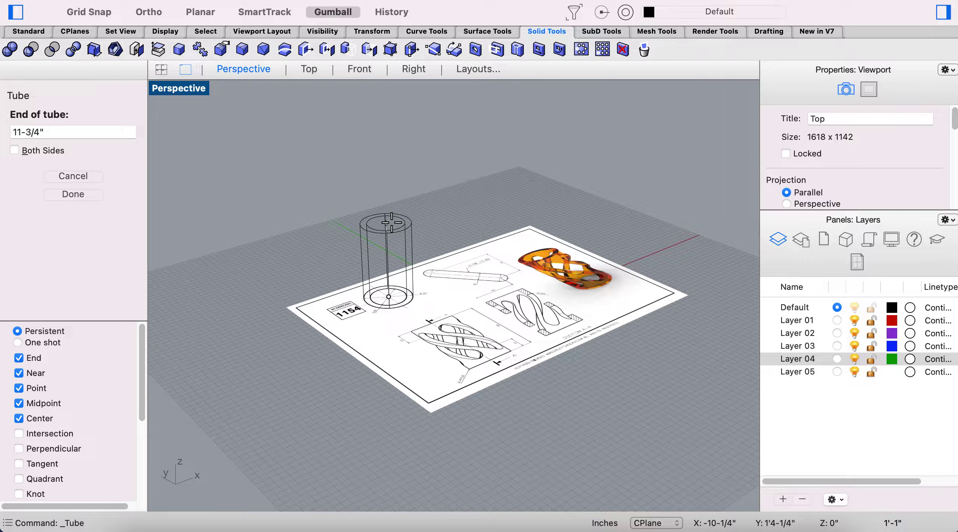
click(388, 223)
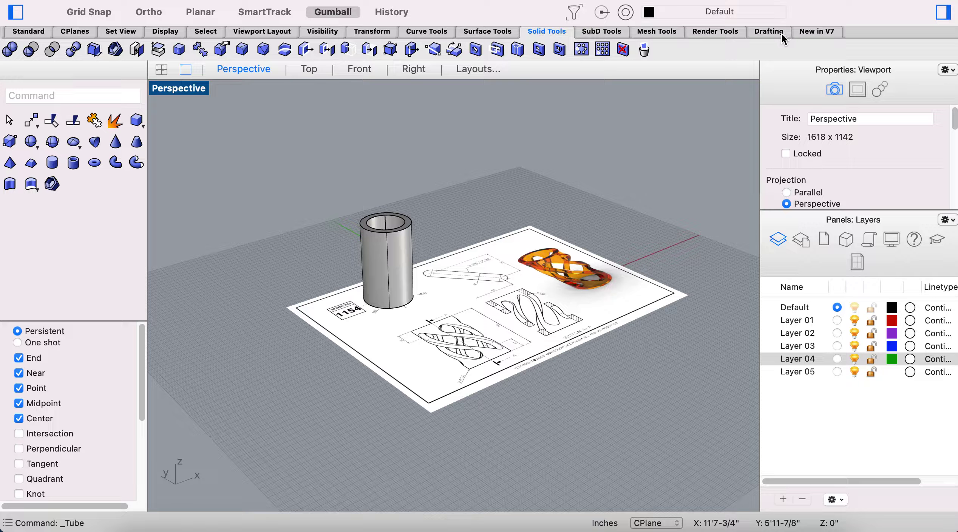
Step: Add a vertical dimension for the tube's full height in the Front view, with the dimension line beside the tube
click(770, 32)
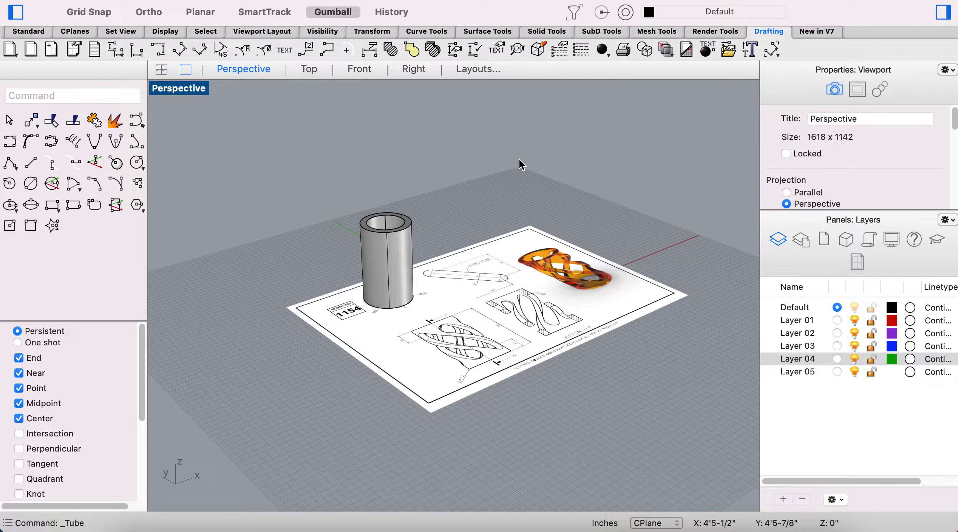
click(355, 68)
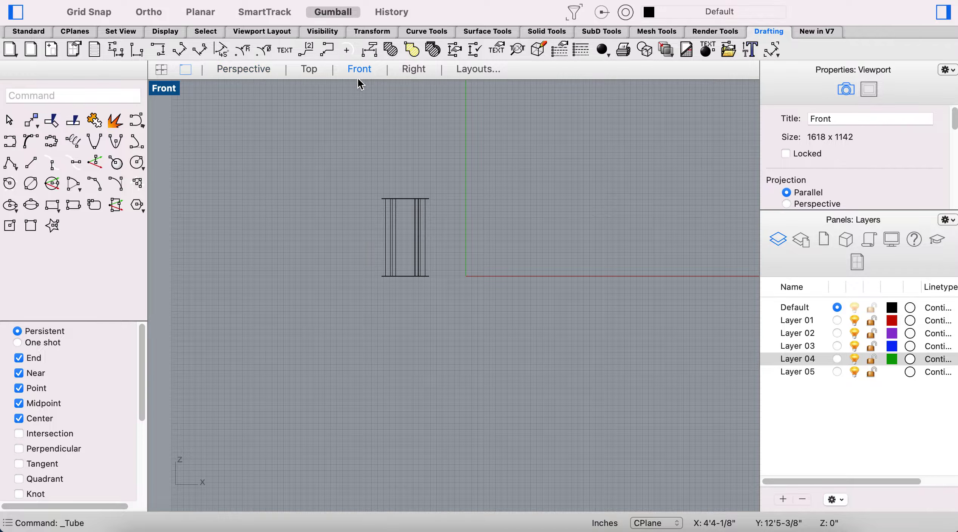
scroll(435, 205, down, 3)
scroll(437, 206, up, 5)
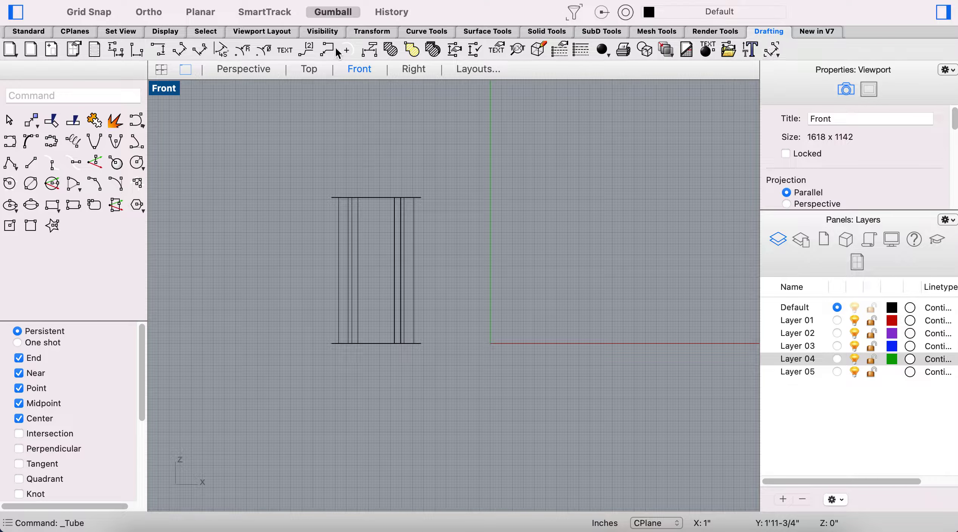
click(421, 197)
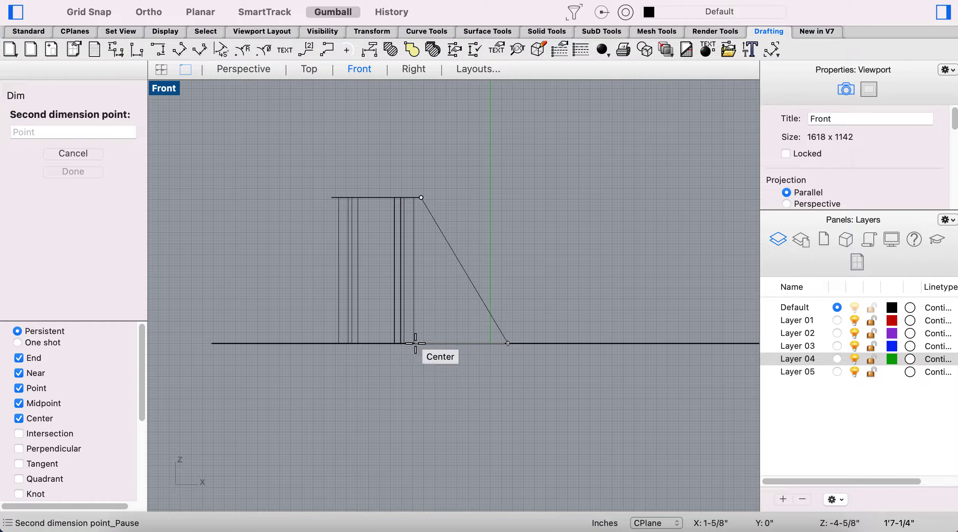
scroll(410, 332, down, 5)
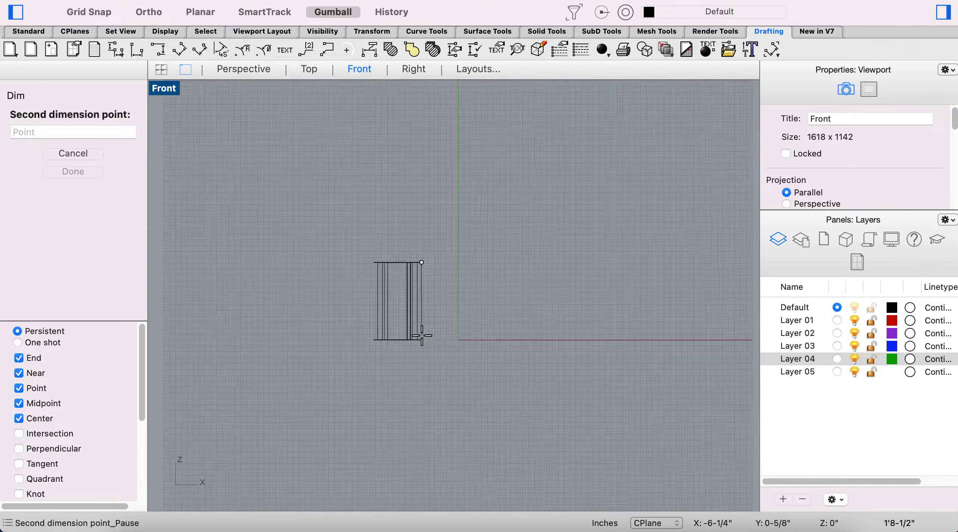
scroll(416, 325, up, 5)
scroll(422, 335, up, 5)
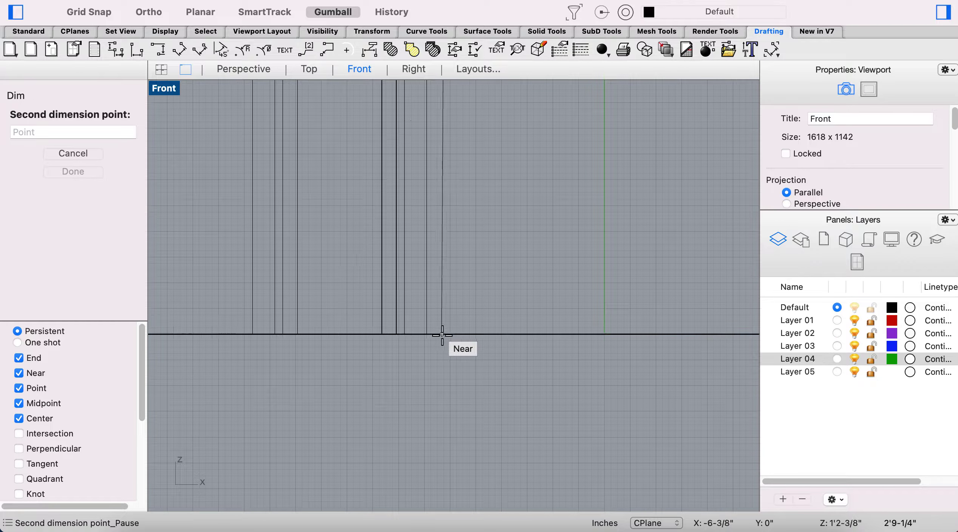
click(446, 334)
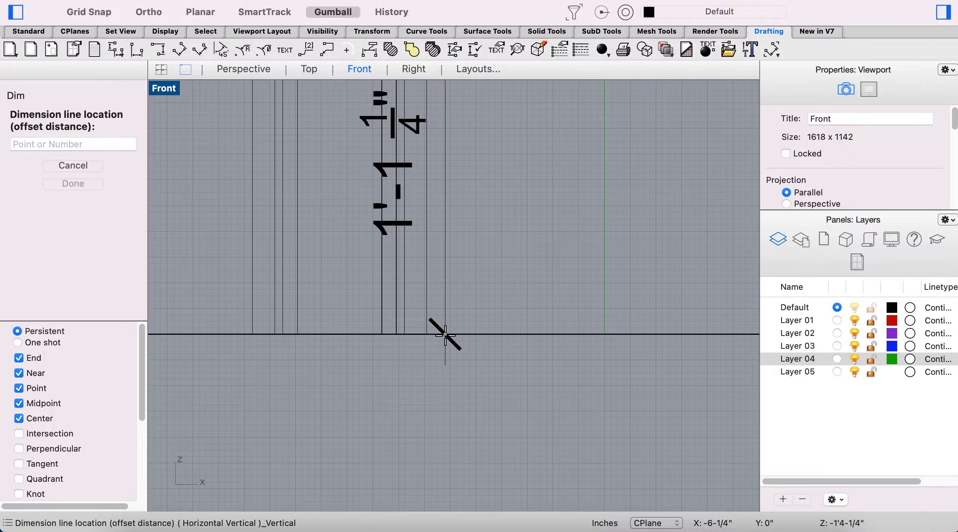
click(525, 296)
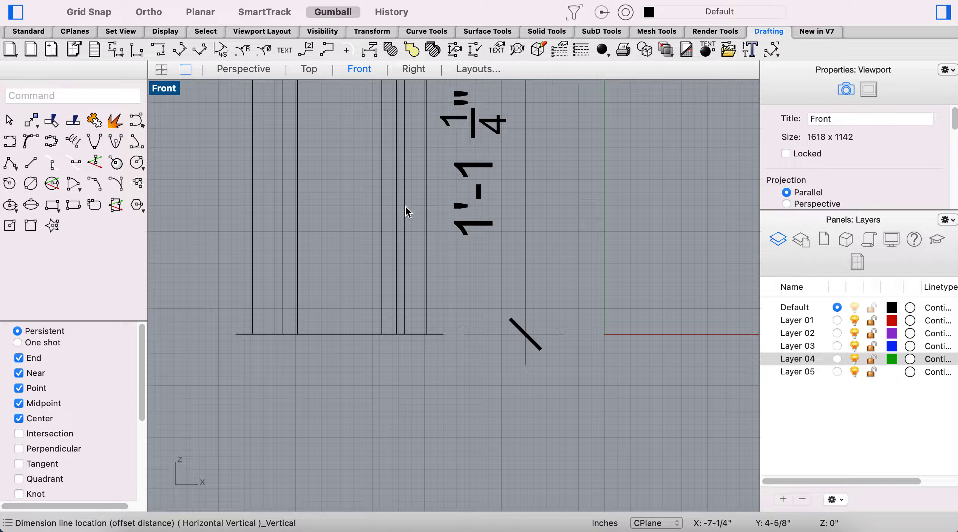
click(265, 70)
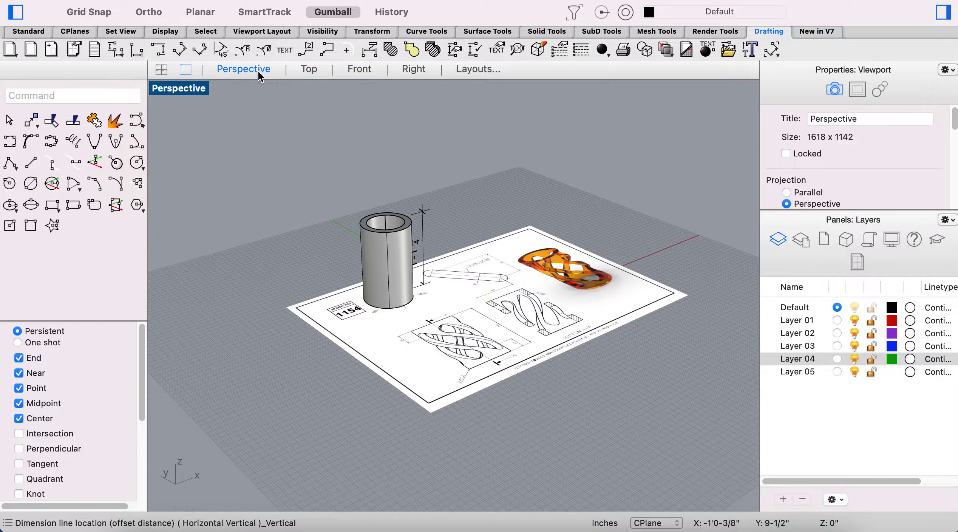
Step: Add a leader-type curve length dimension to the tube's outer top edge in the Top view, tracing points around the circle with Center snap turned off
click(310, 70)
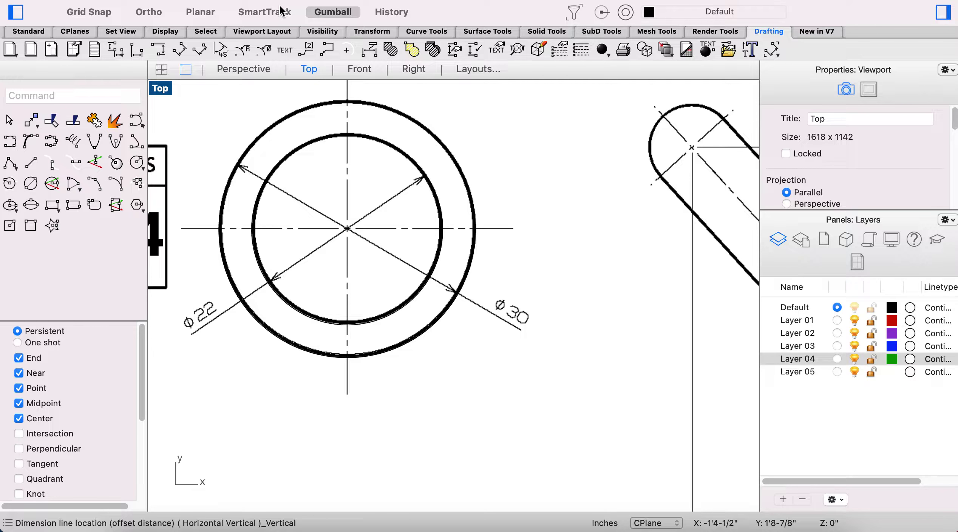
click(411, 1)
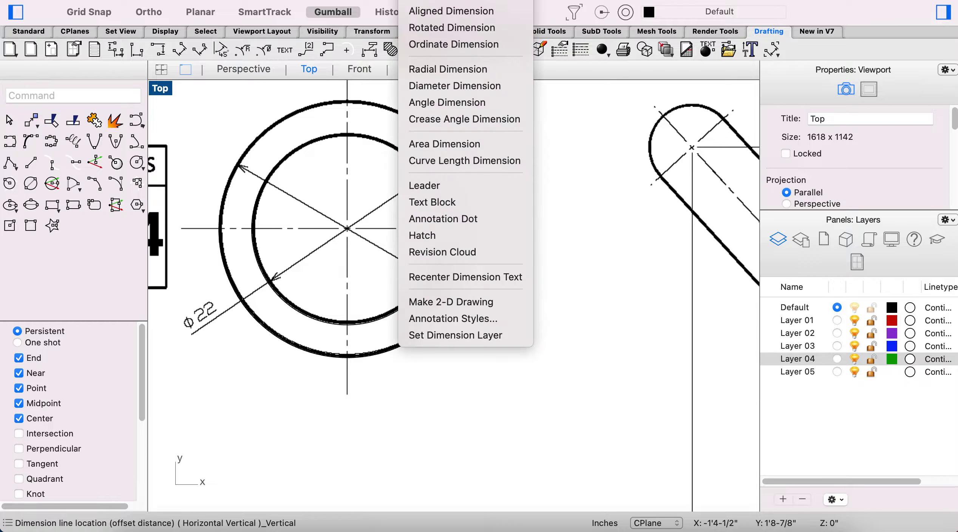
click(464, 160)
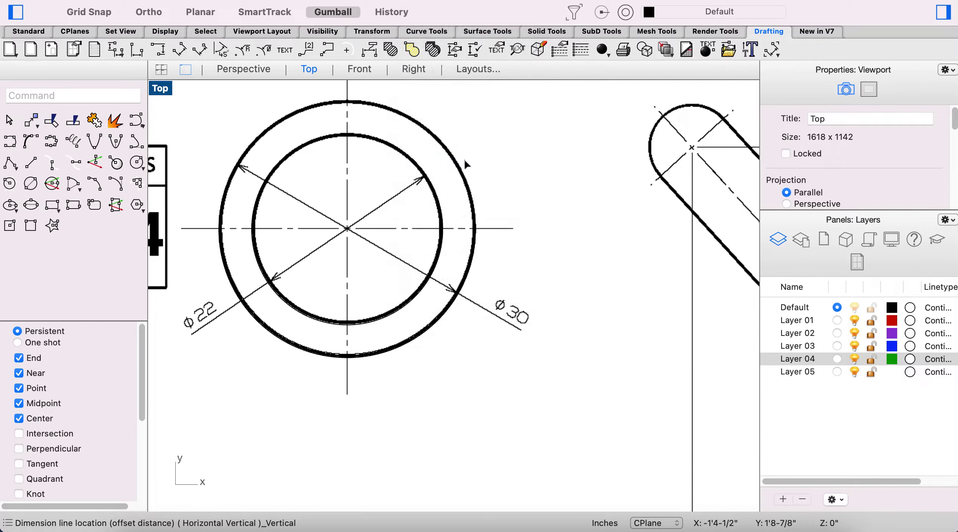
click(347, 101)
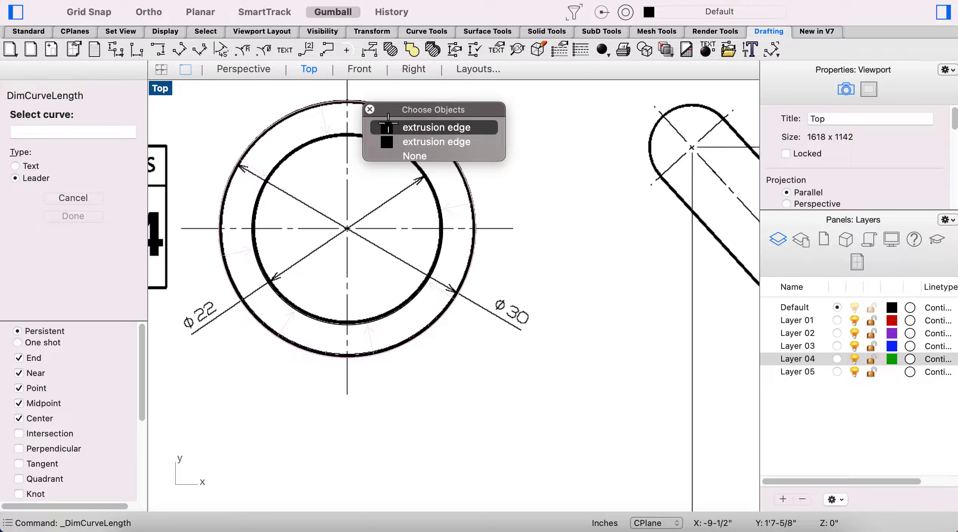
click(406, 129)
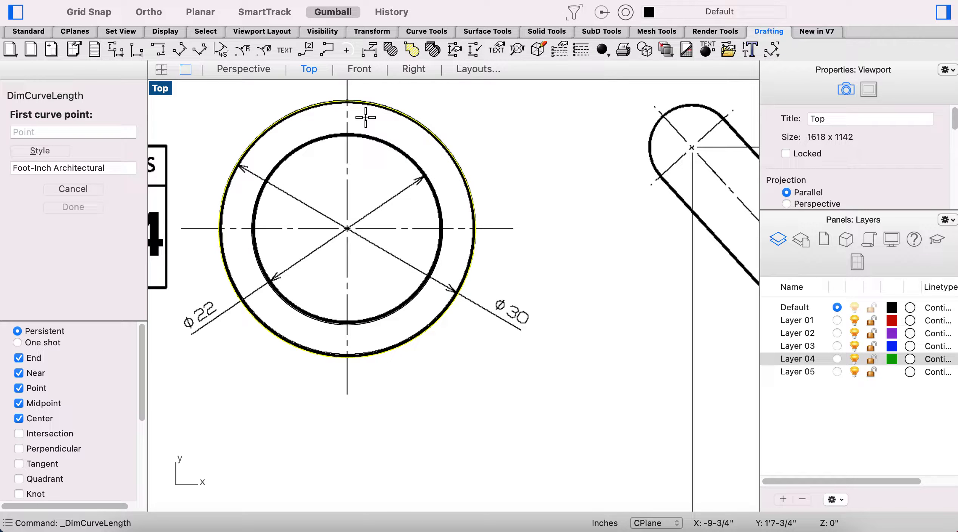
click(346, 101)
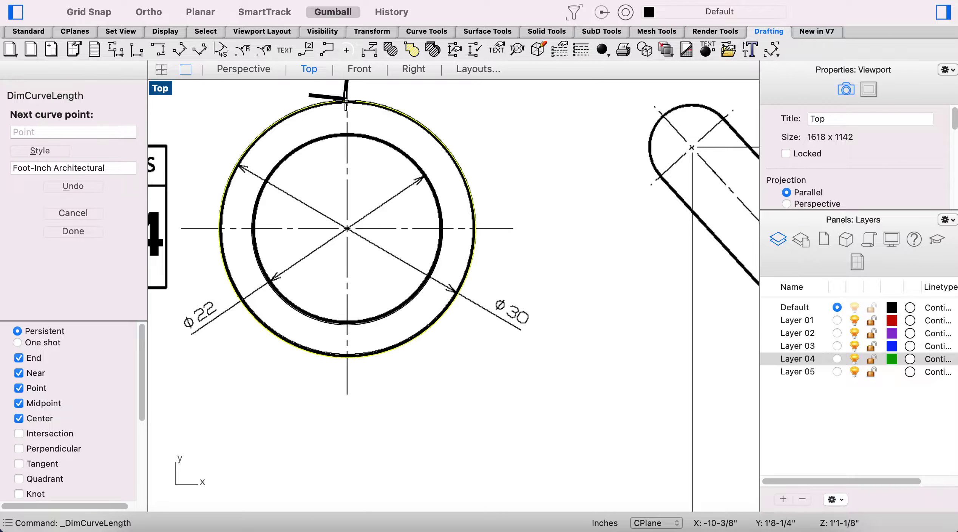
click(280, 117)
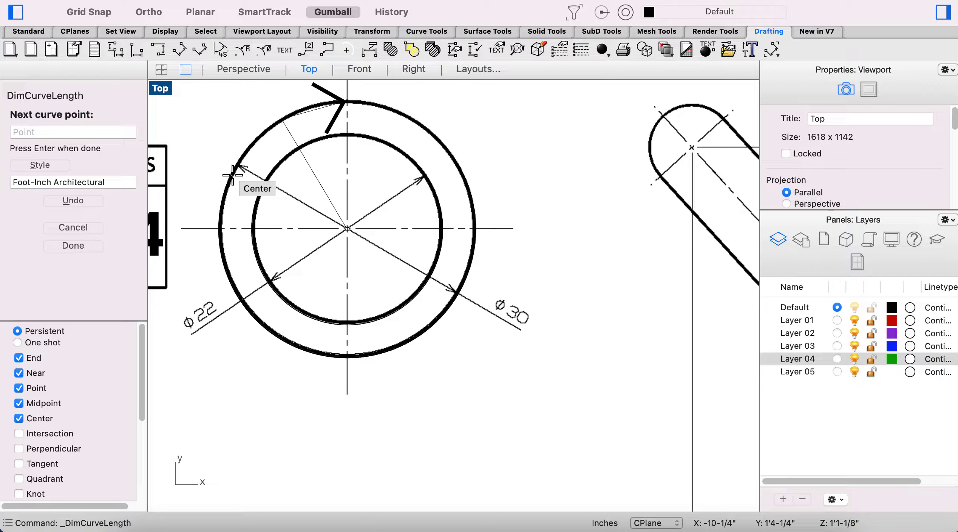
click(245, 157)
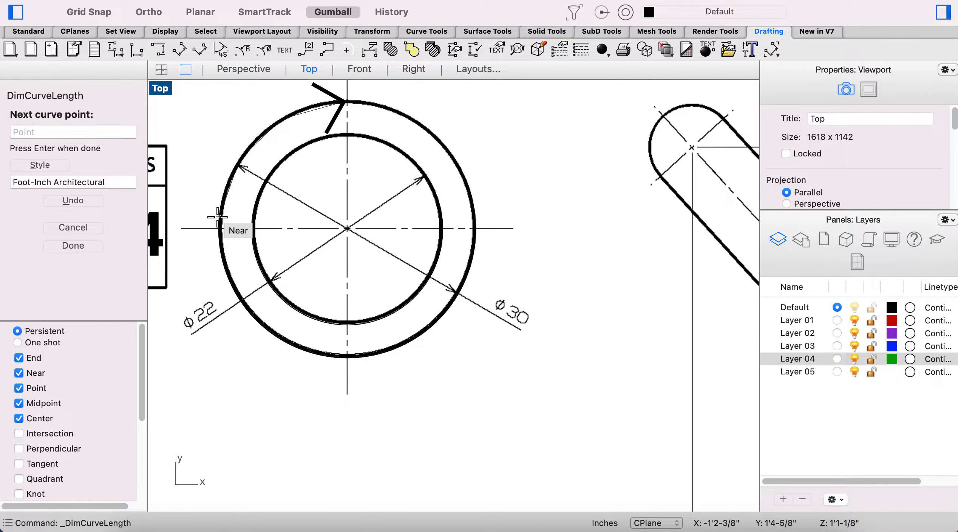
click(218, 220)
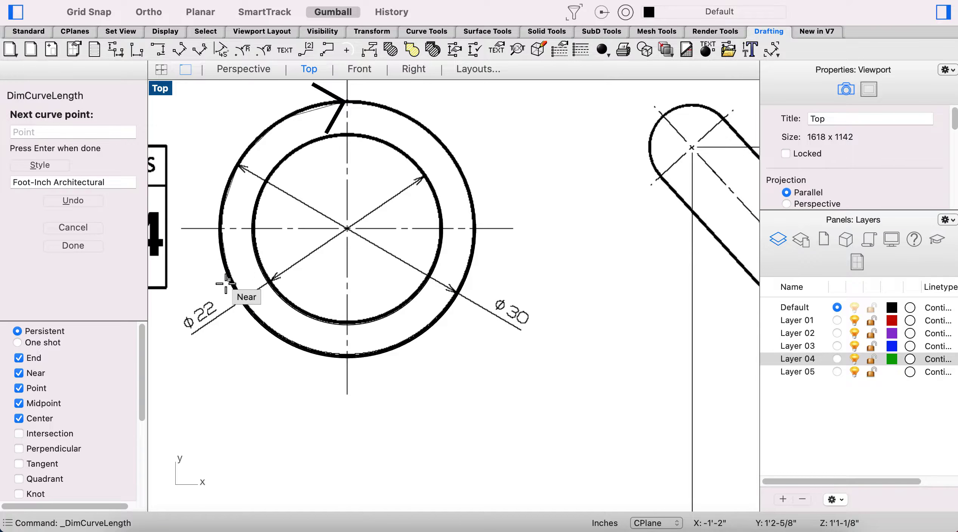
click(250, 316)
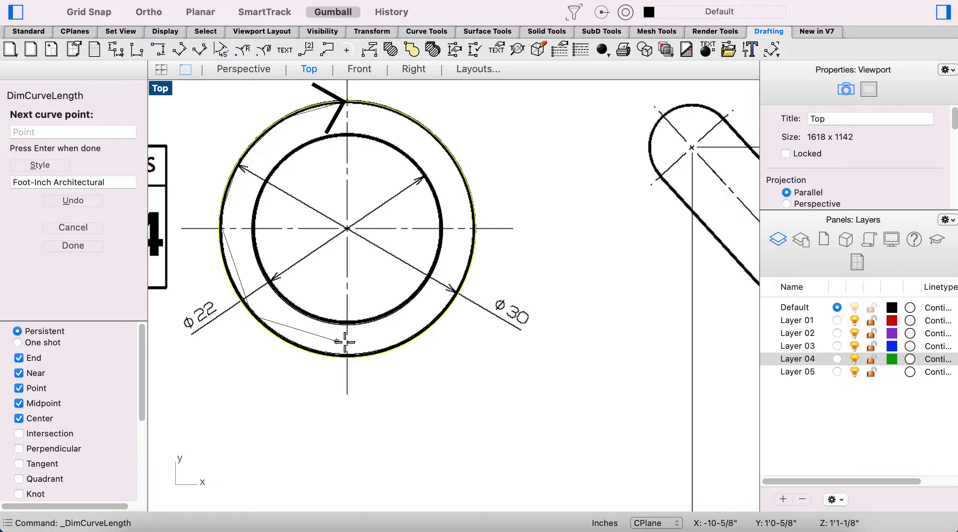
click(383, 353)
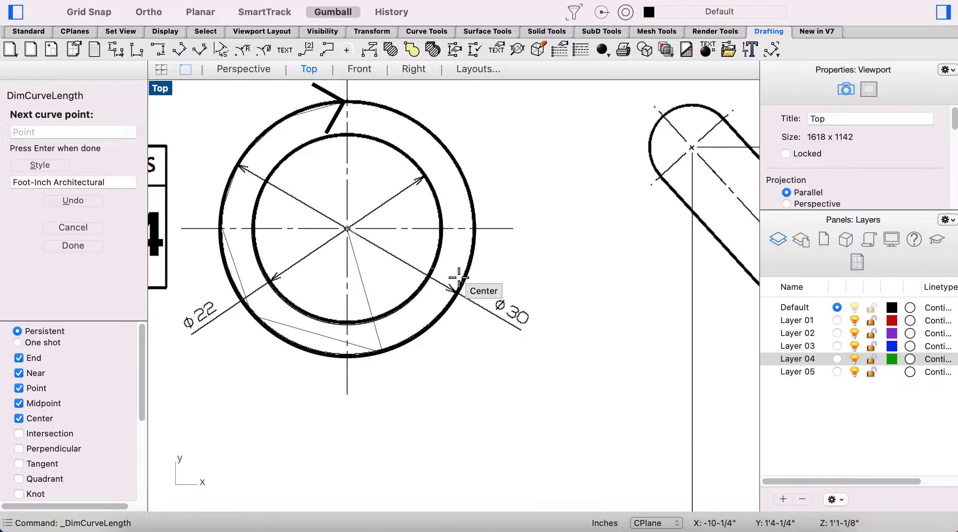
click(473, 253)
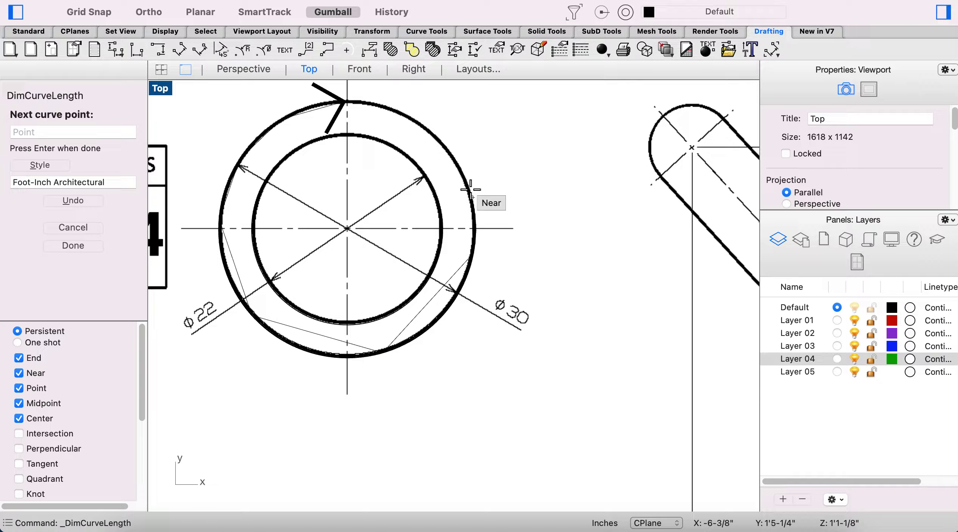
click(450, 146)
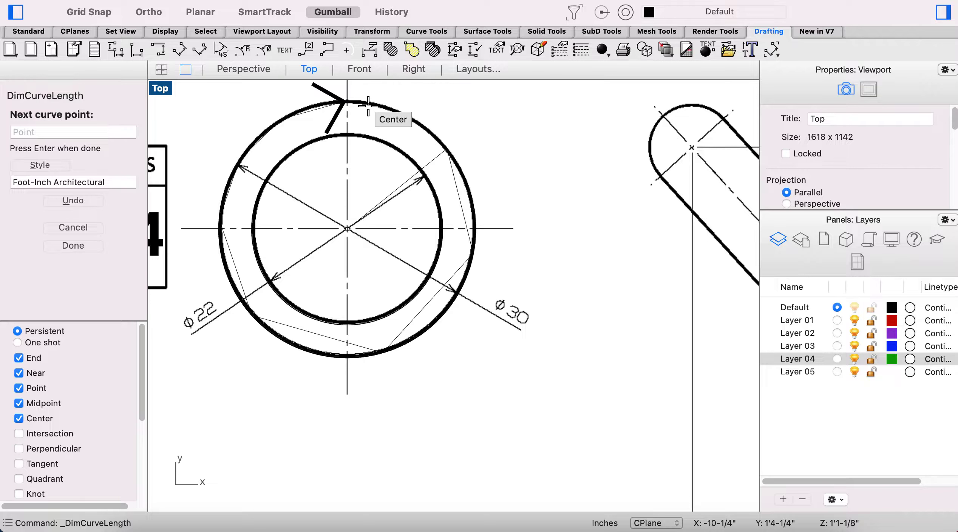
click(392, 107)
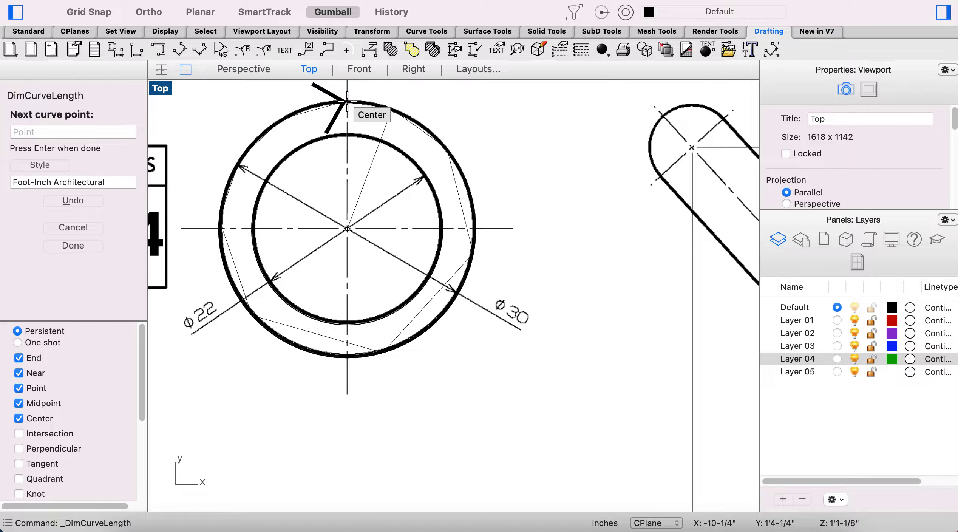
click(348, 100)
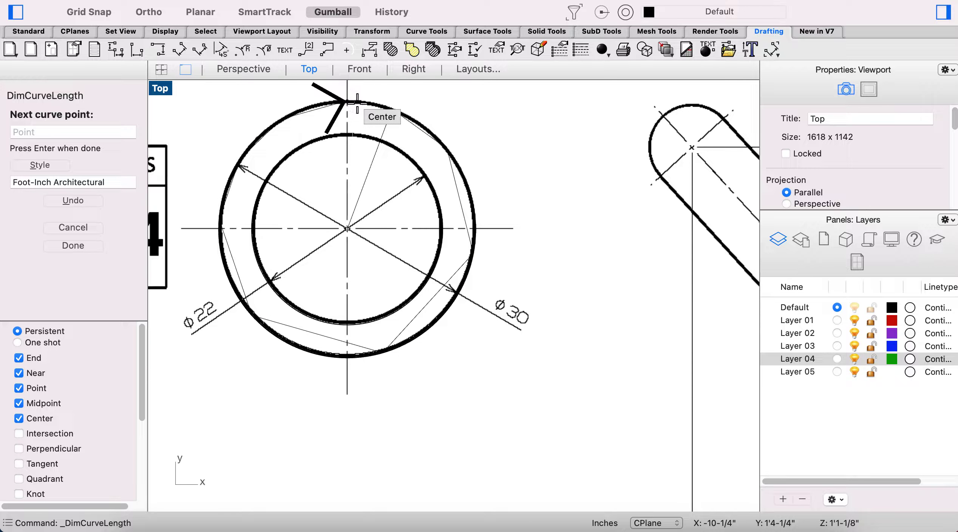
click(19, 419)
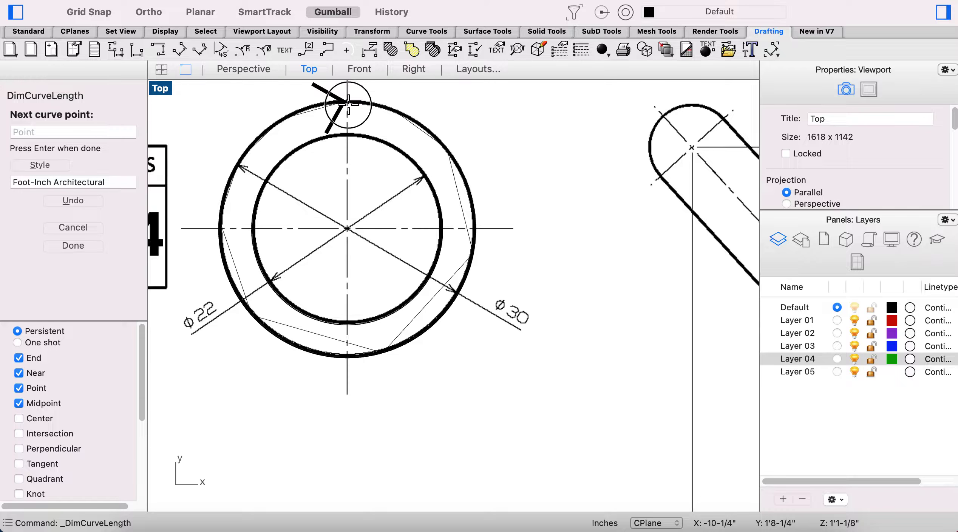
click(82, 246)
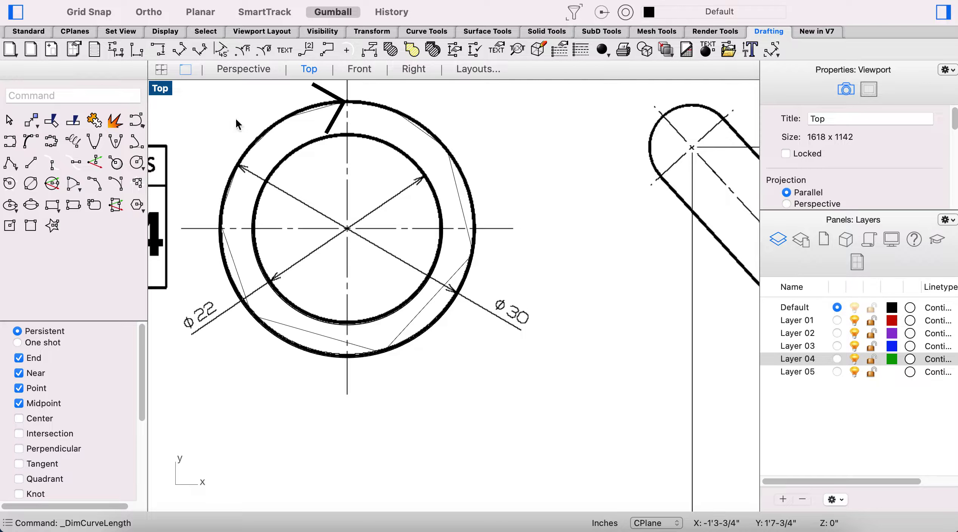
Step: Make Layer 02 current and move the reference drawing surface onto it
click(603, 259)
scroll(601, 277, down, 5)
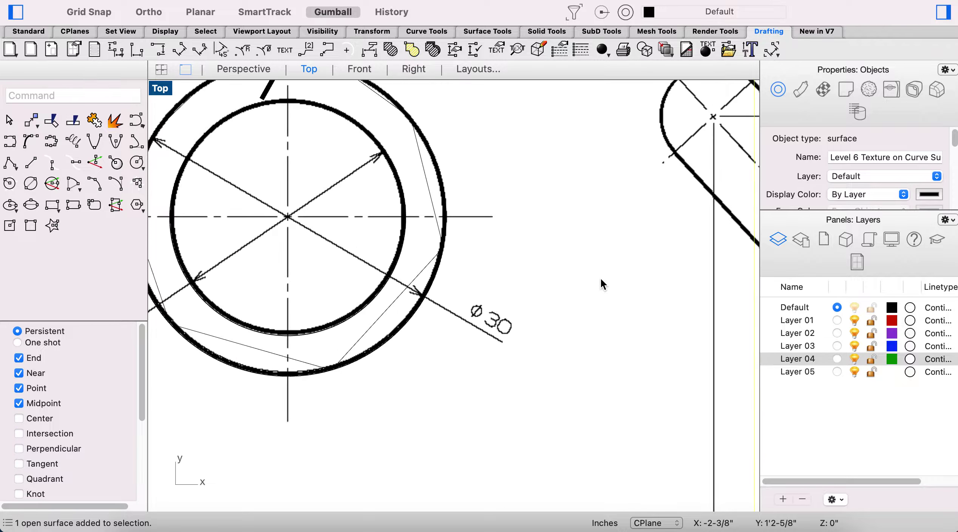
scroll(601, 277, up, 5)
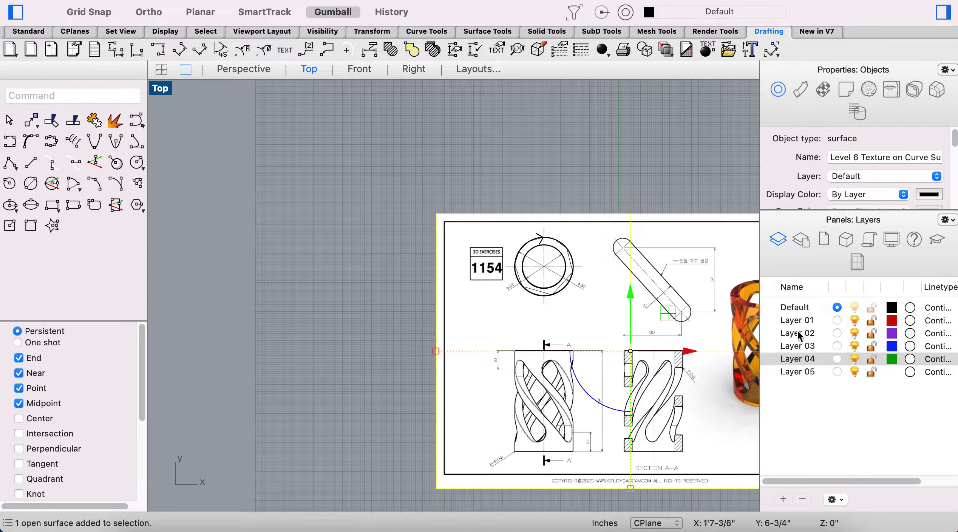
click(838, 331)
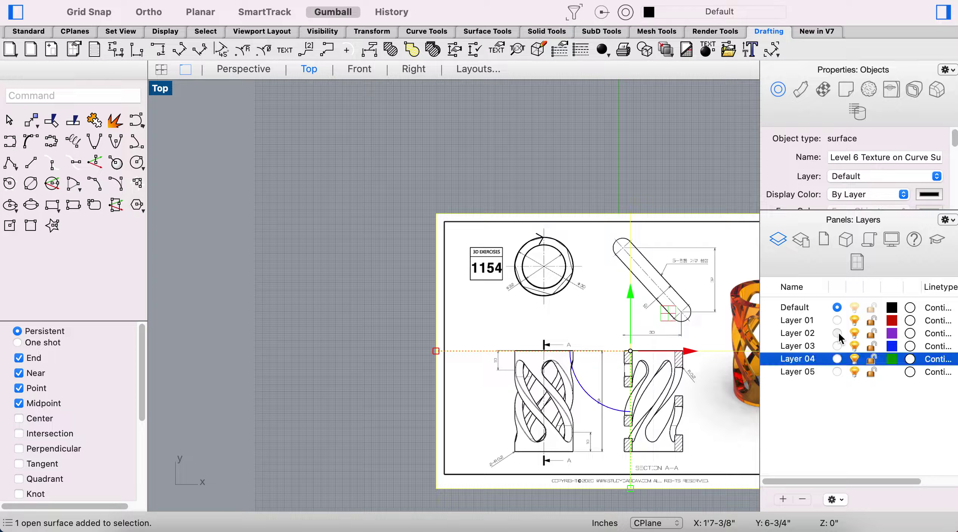
right_click(805, 333)
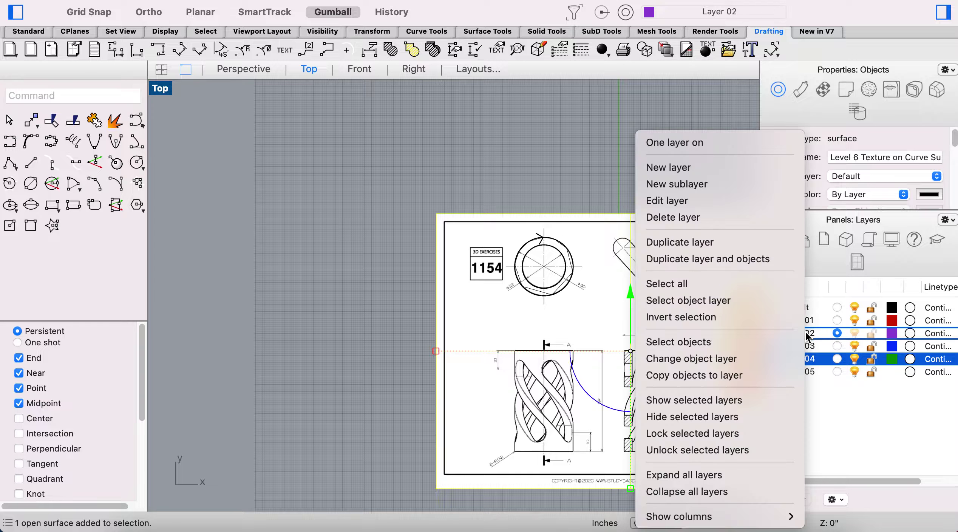
click(714, 361)
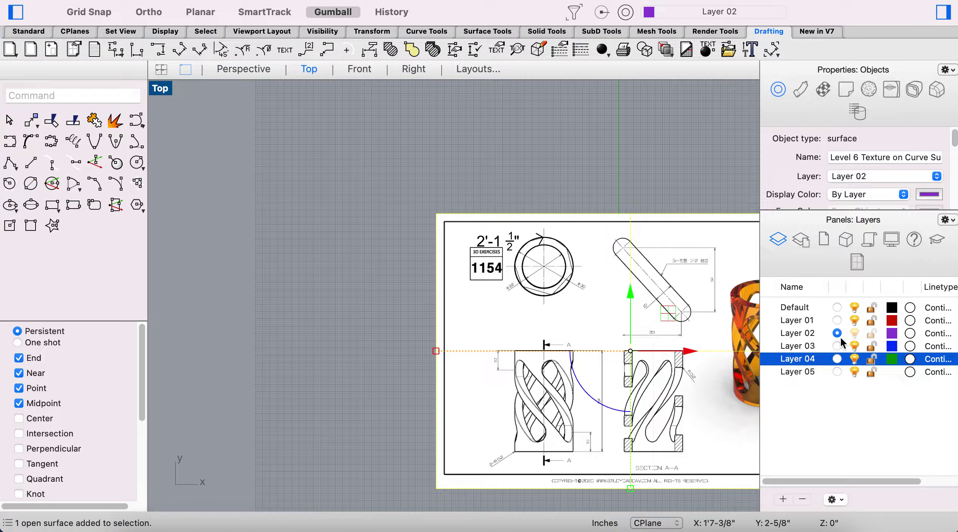
Step: Make Default the current layer again and hide Layer 02 with the reference drawing
click(837, 307)
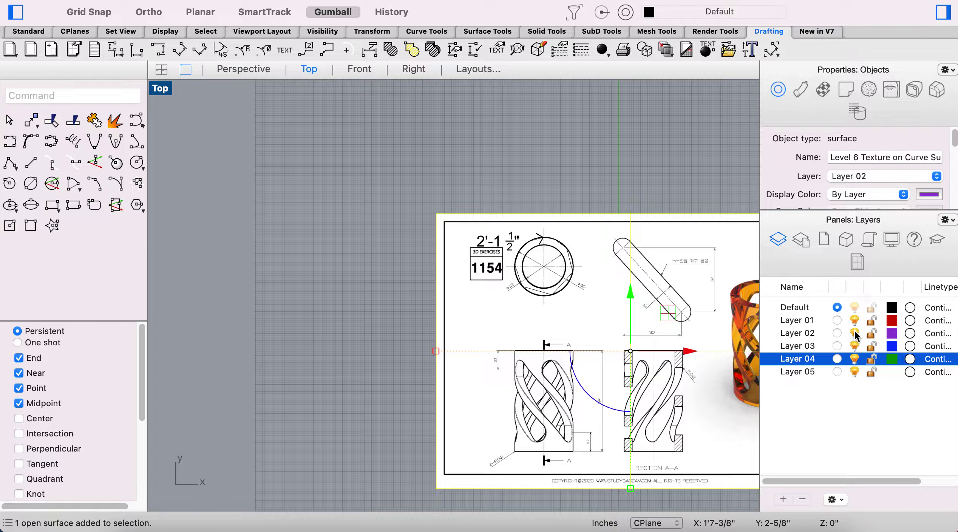
click(854, 333)
scroll(580, 289, up, 5)
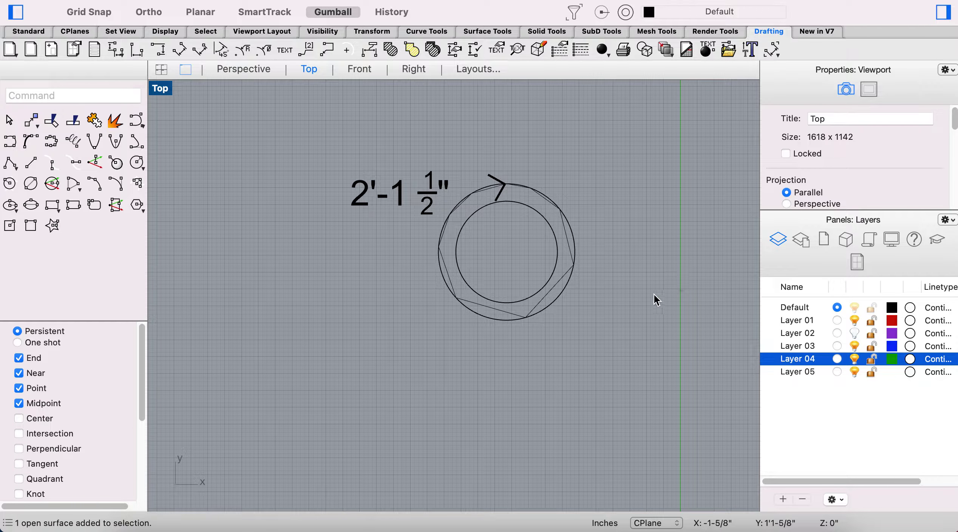
right_click(634, 302)
click(608, 312)
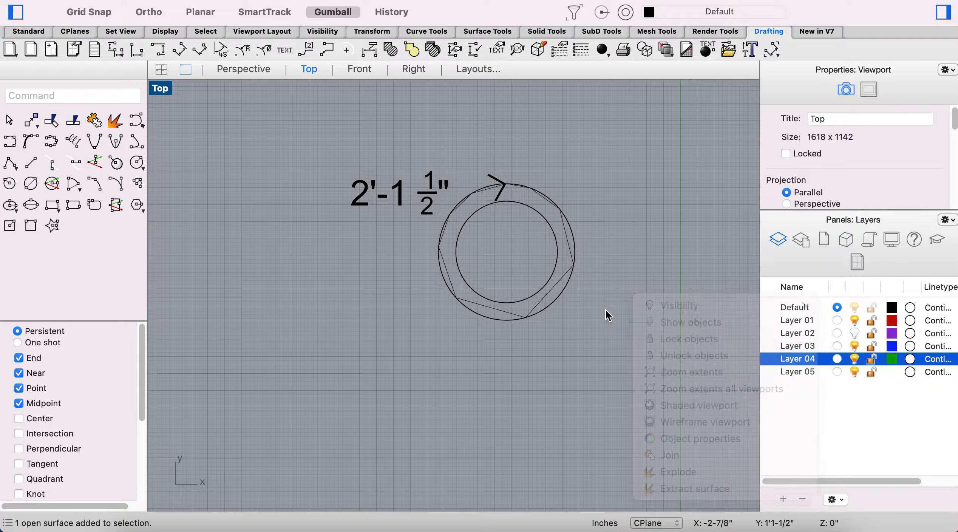
Step: Create a corner-to-corner plane 25.5 inches long and 13.25 inches wide beside the tube, near the origin
click(244, 69)
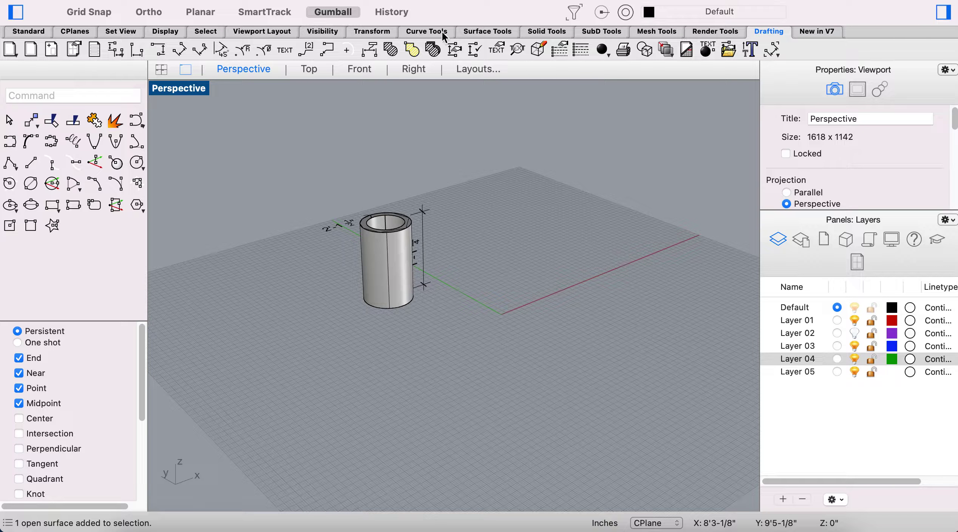
click(498, 31)
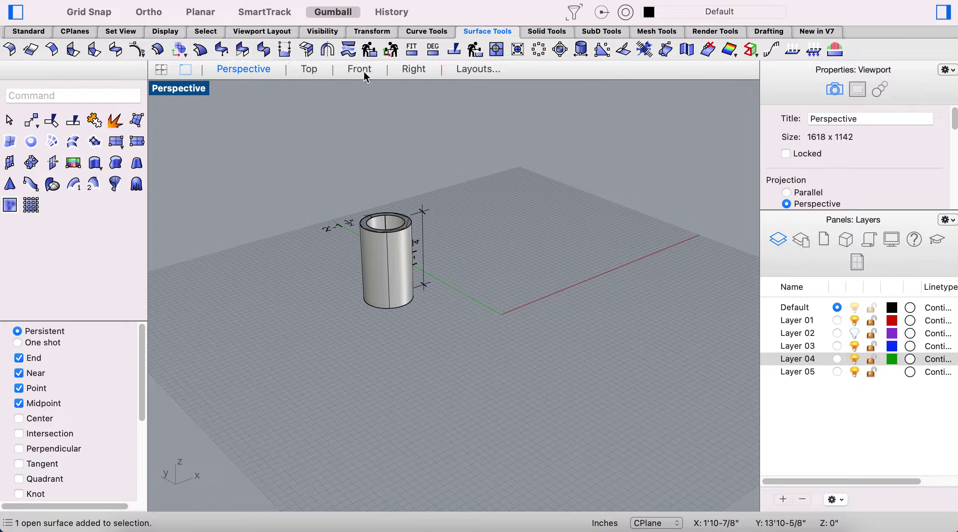
click(309, 71)
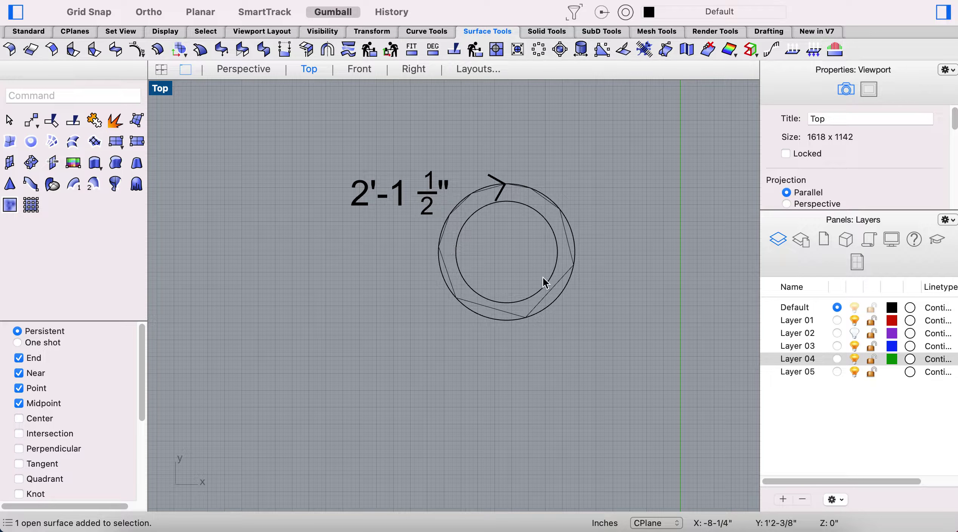
right_drag(571, 278, 370, 124)
scroll(416, 256, down, 5)
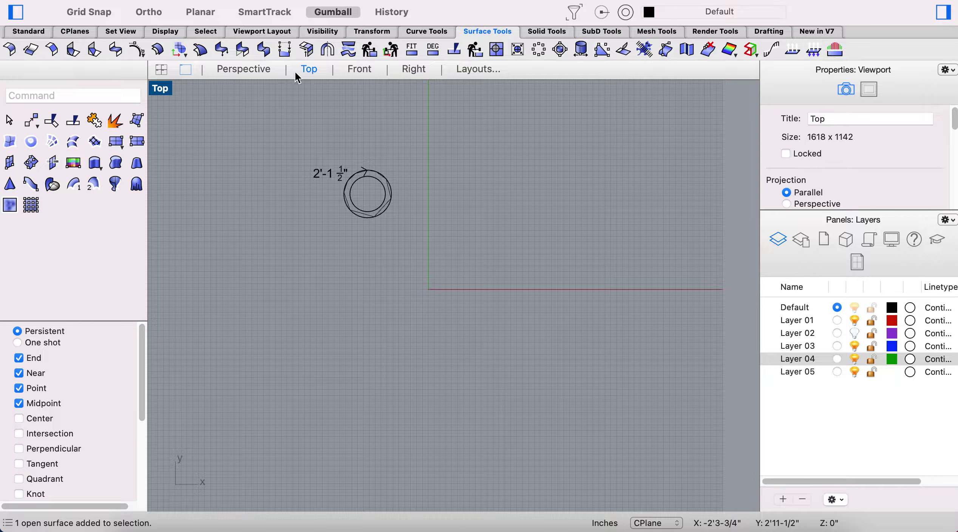
click(243, 69)
right_click(451, 261)
right_drag(452, 261, 443, 308)
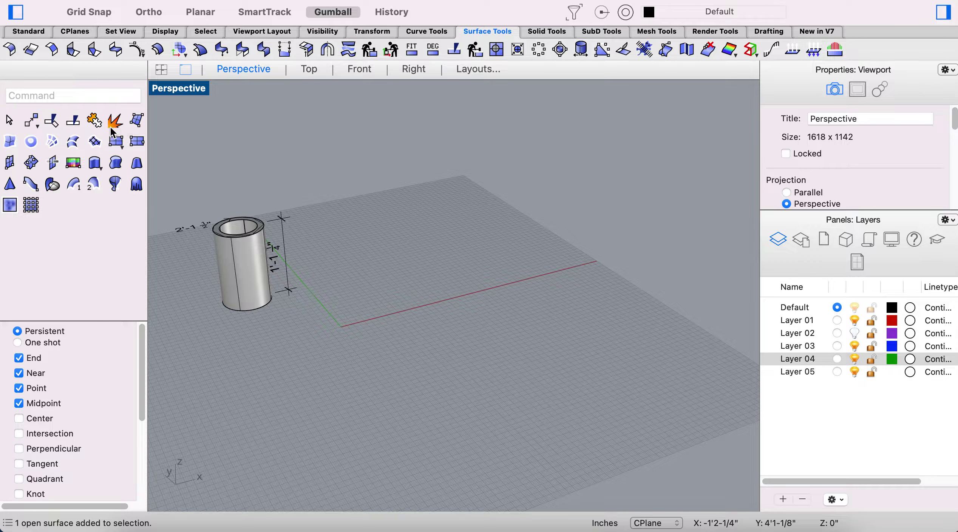
click(118, 142)
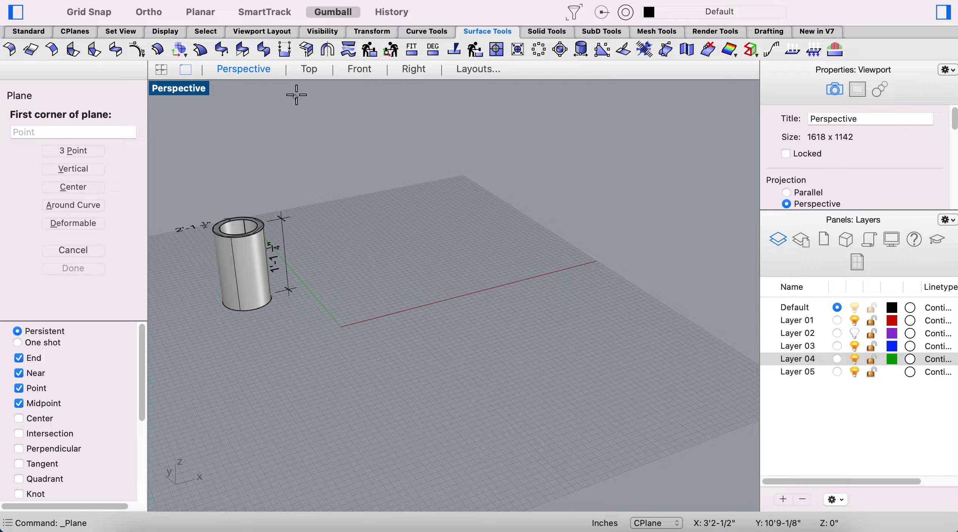
click(330, 340)
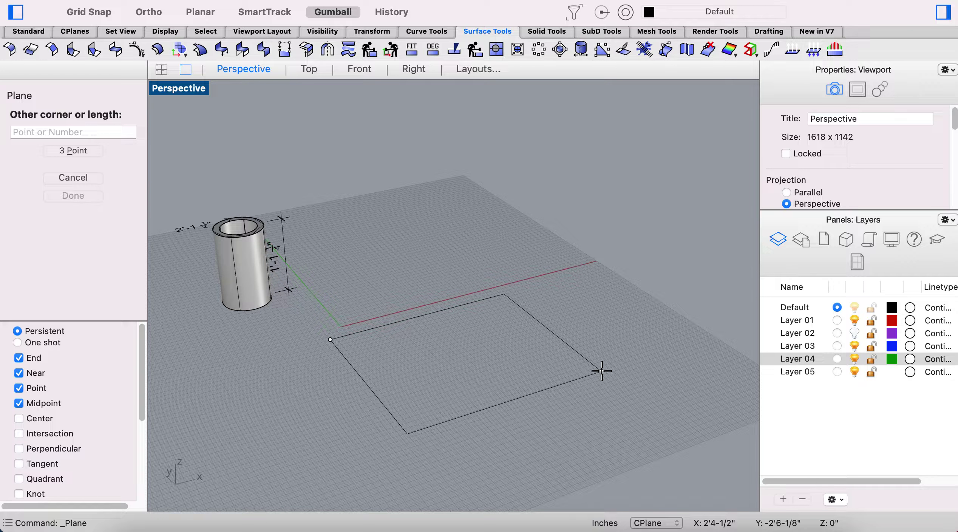
text(24)
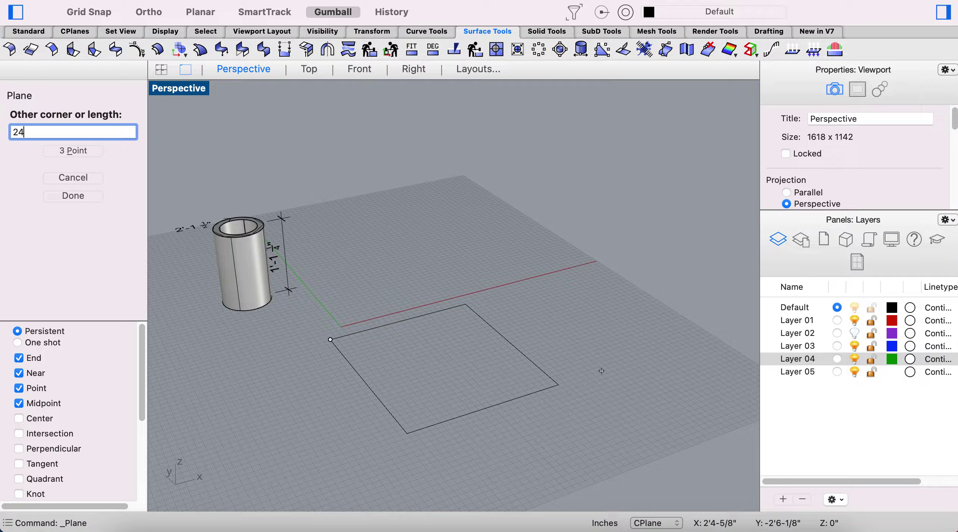
key(BackSpace)
text(5.5)
key(Return)
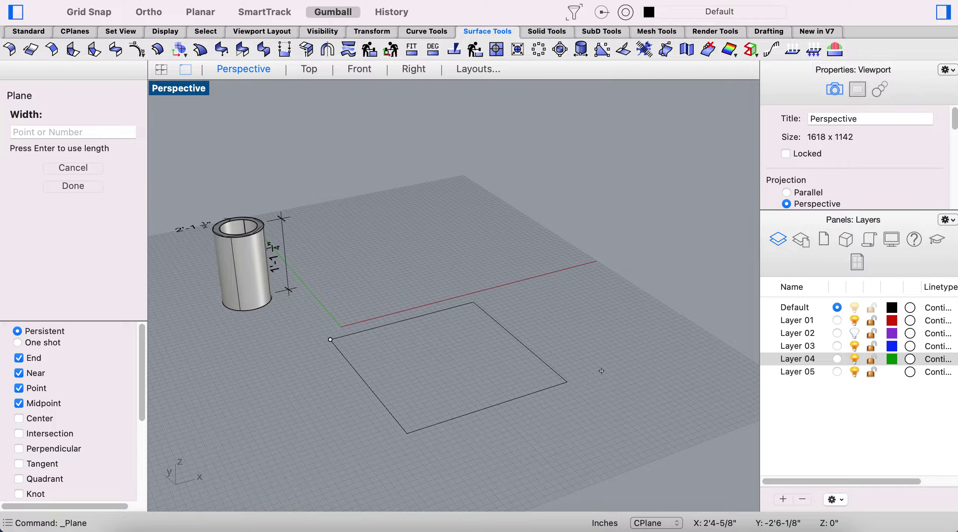
text(13)
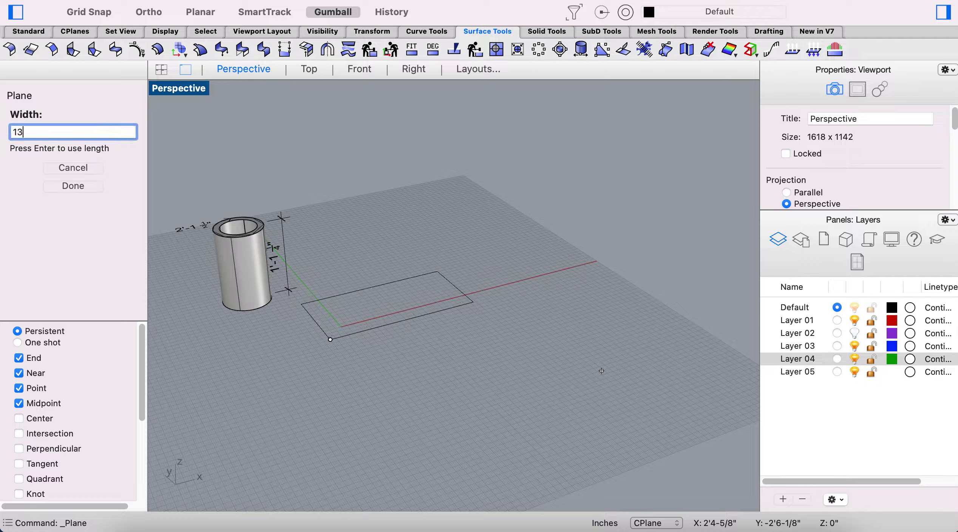
text(.25)
key(Return)
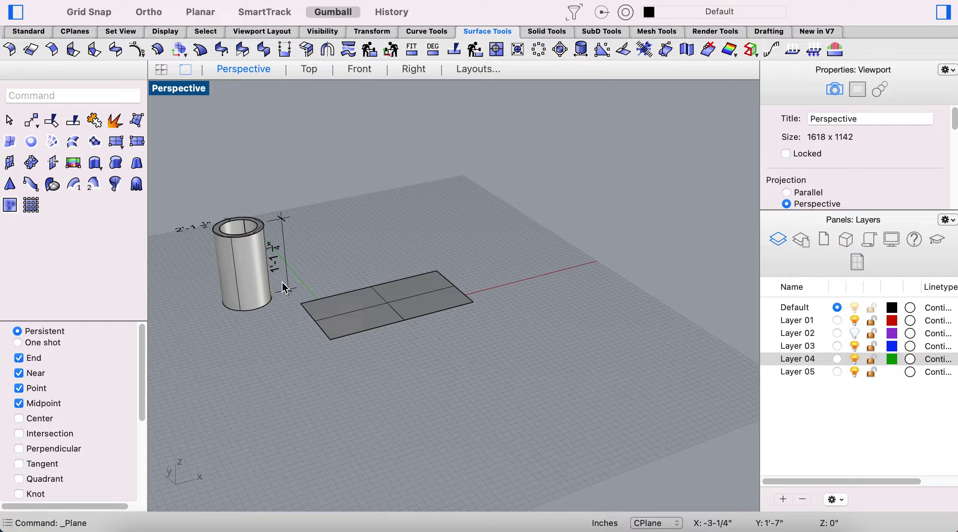
Step: Show Layer 02 again and move the reference drawing straight down in the Top view until it clears the plane
click(309, 69)
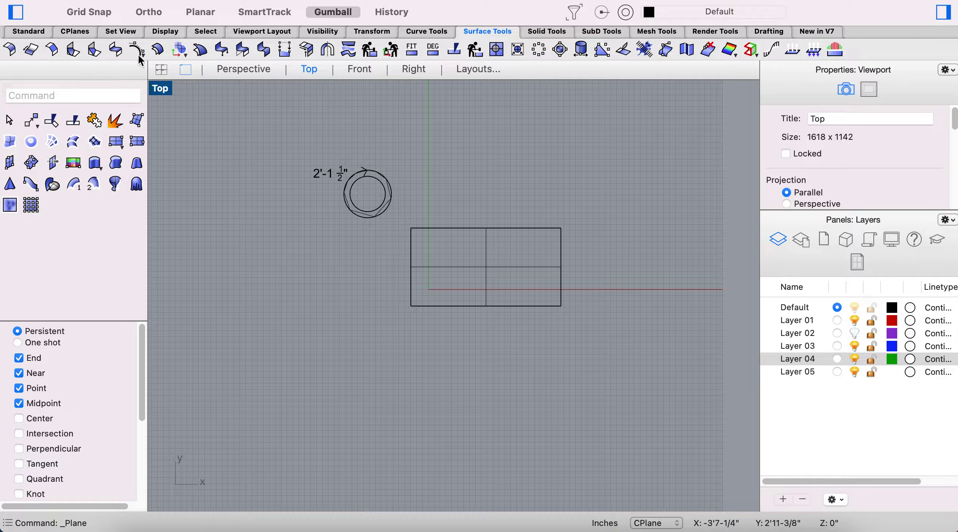
click(37, 33)
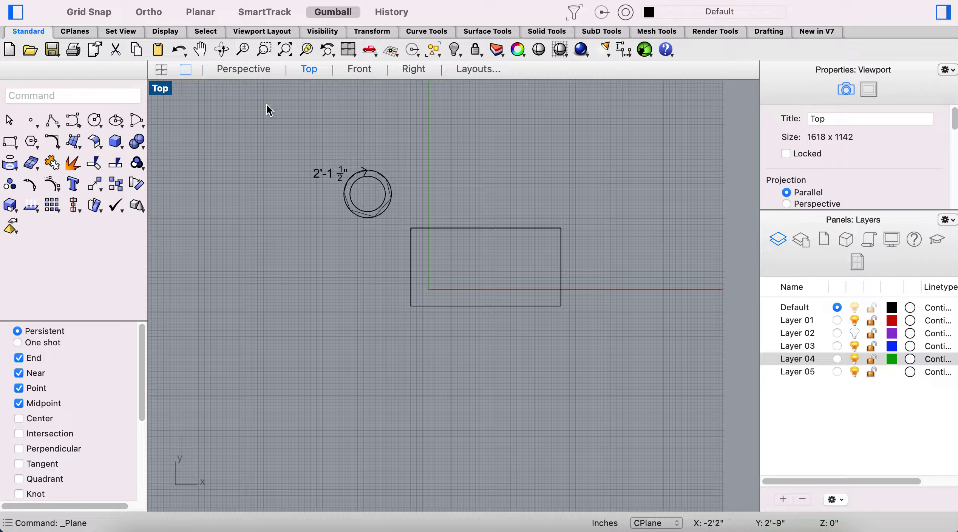
click(853, 332)
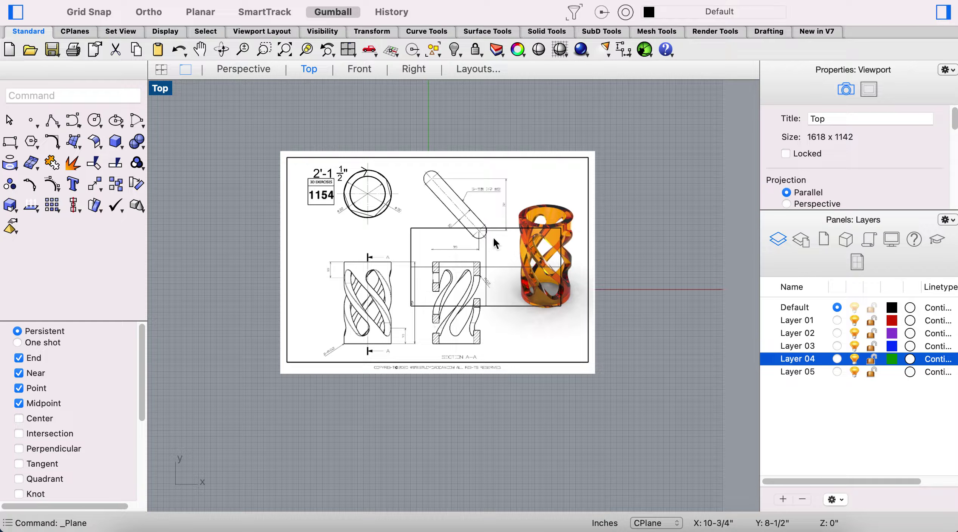
click(570, 189)
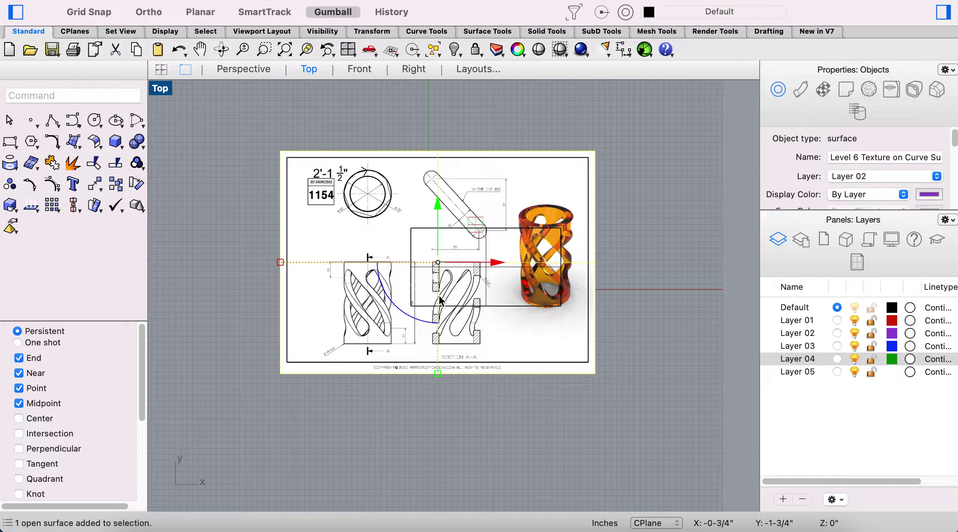
drag(443, 223, 443, 391)
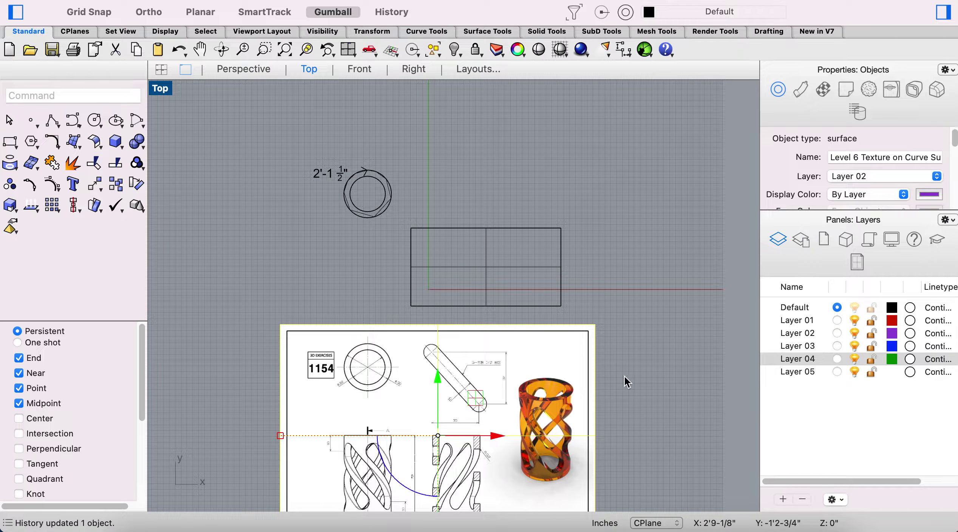
Step: Rotate the reference drawing clockwise about its centre until its slanted slot outline stands vertical
right_drag(629, 375, 605, 261)
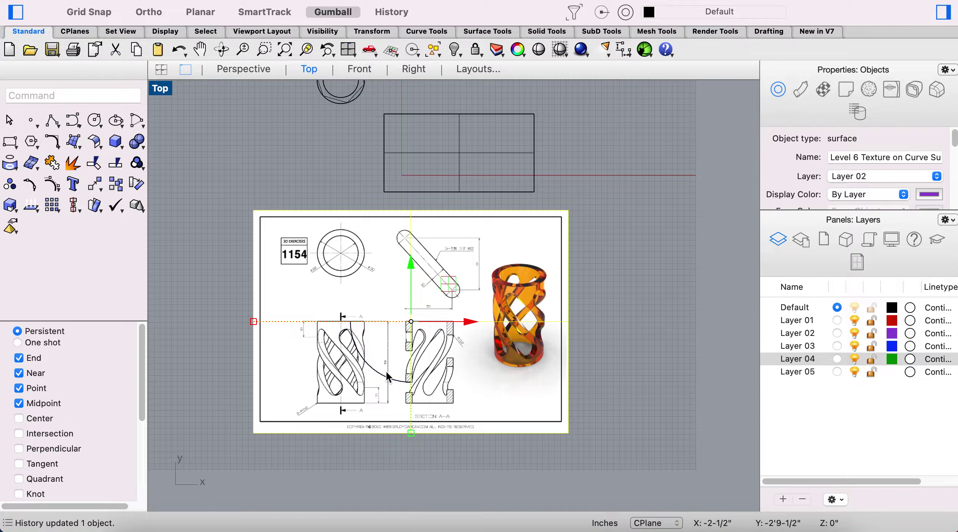
drag(383, 372, 335, 346)
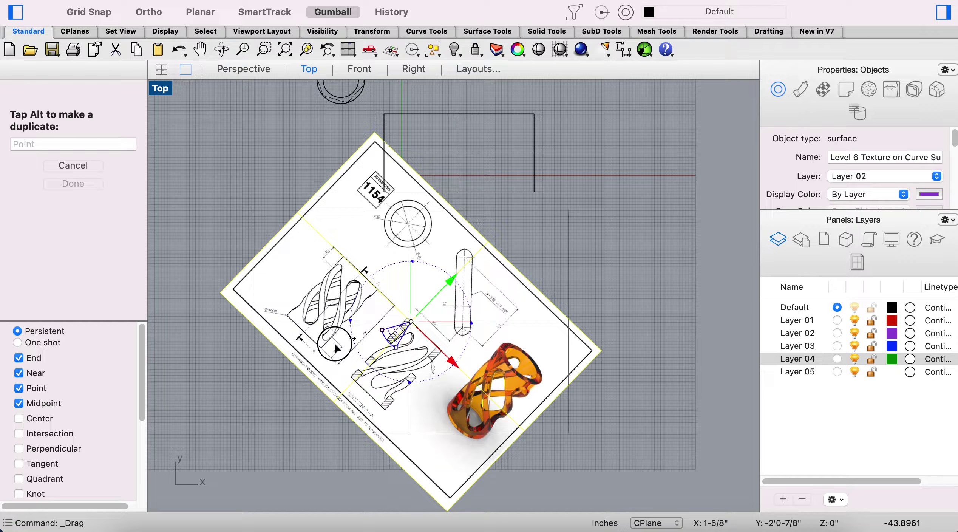
drag(335, 346, 337, 347)
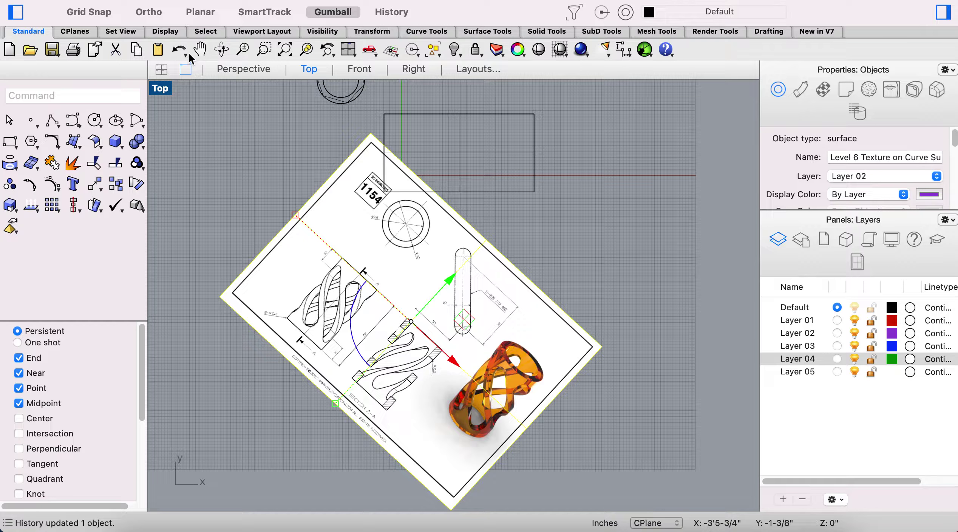
Step: Trace the upright slot with a rounded rectangle spanning its full width and height, with fully rounded arc ends, and select the curve
click(772, 36)
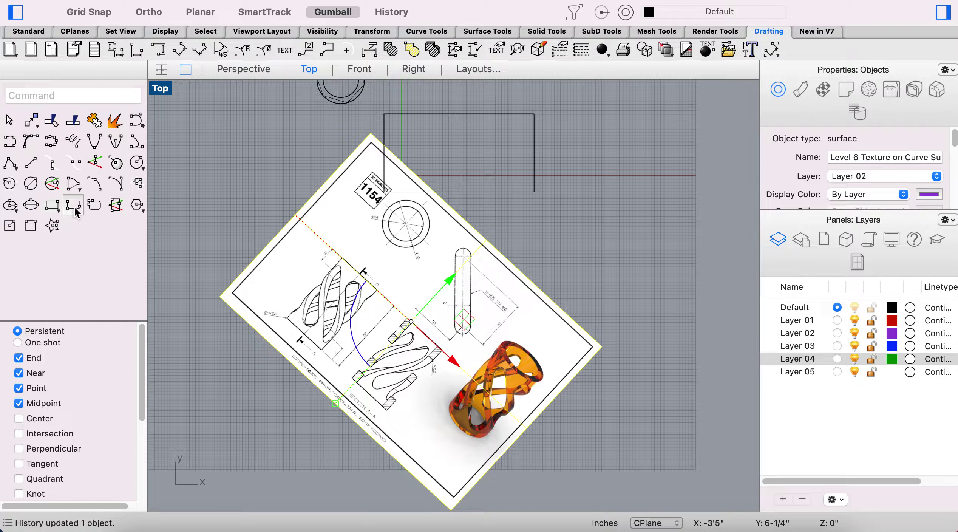
click(92, 210)
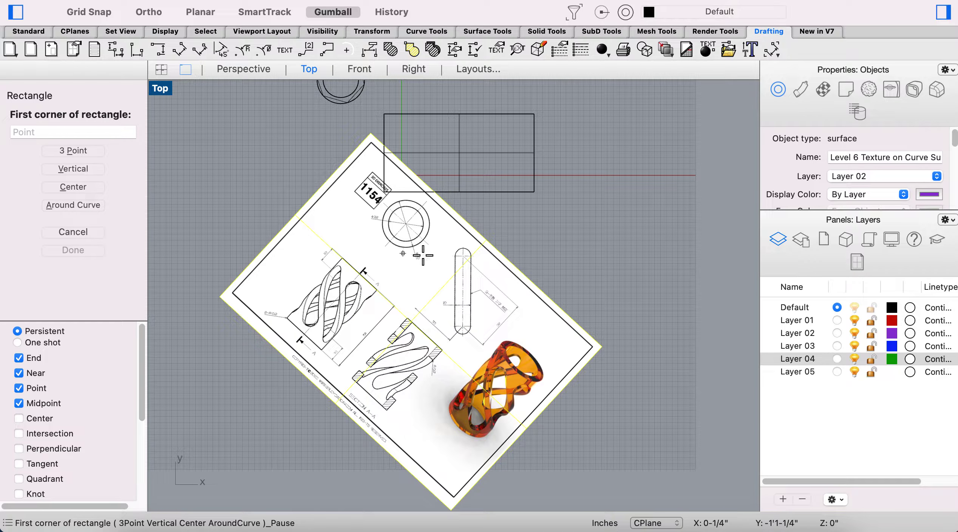
scroll(464, 265, up, 5)
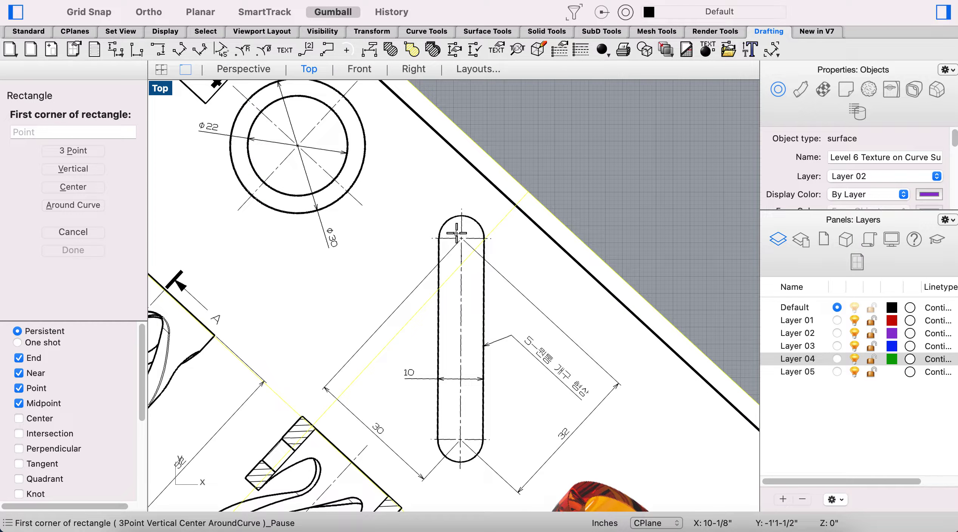
click(436, 215)
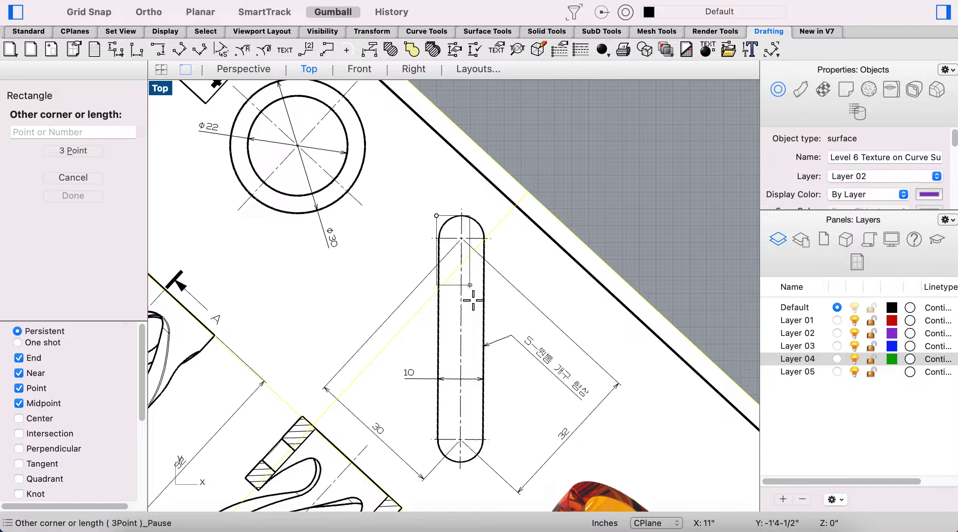
click(483, 461)
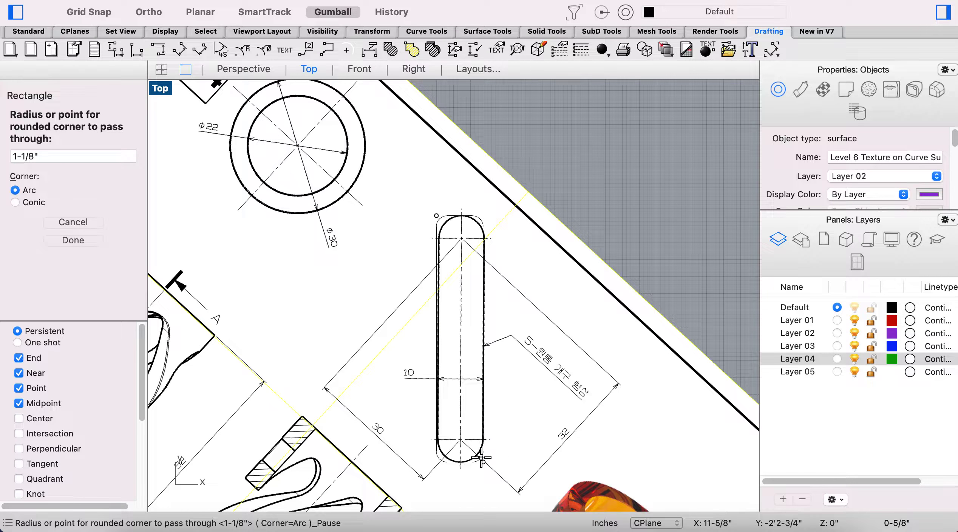
click(470, 432)
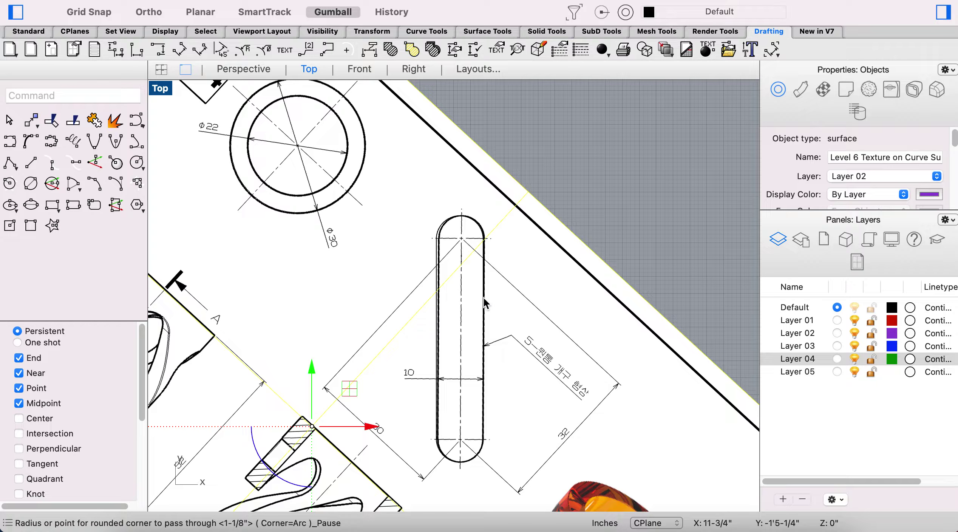
click(485, 260)
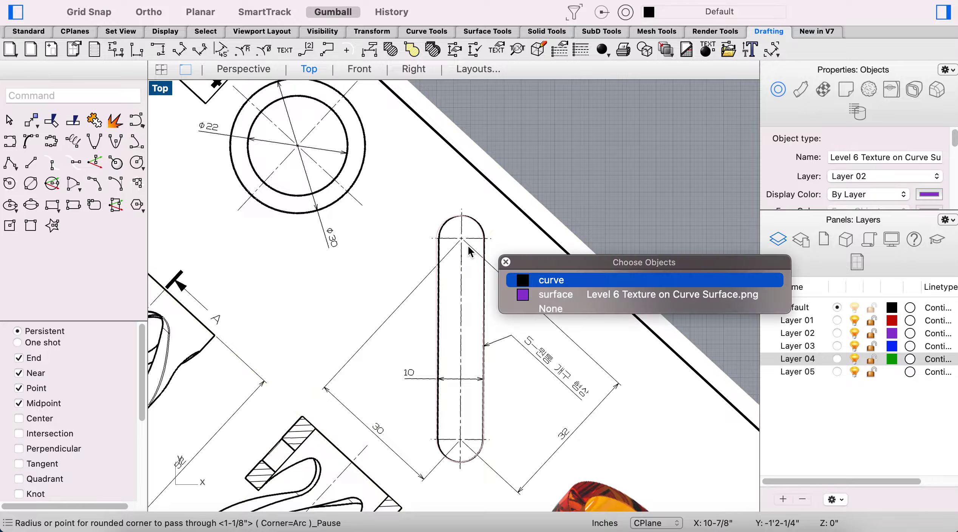
click(554, 282)
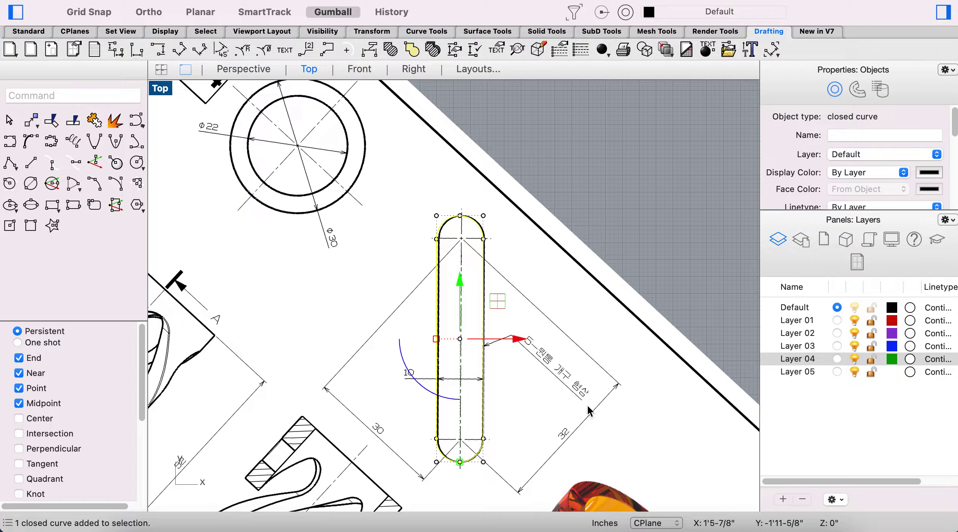
Step: Rotate the reference drawing surface back to its original horizontal orientation, leaving the traced slot curve in place
click(604, 342)
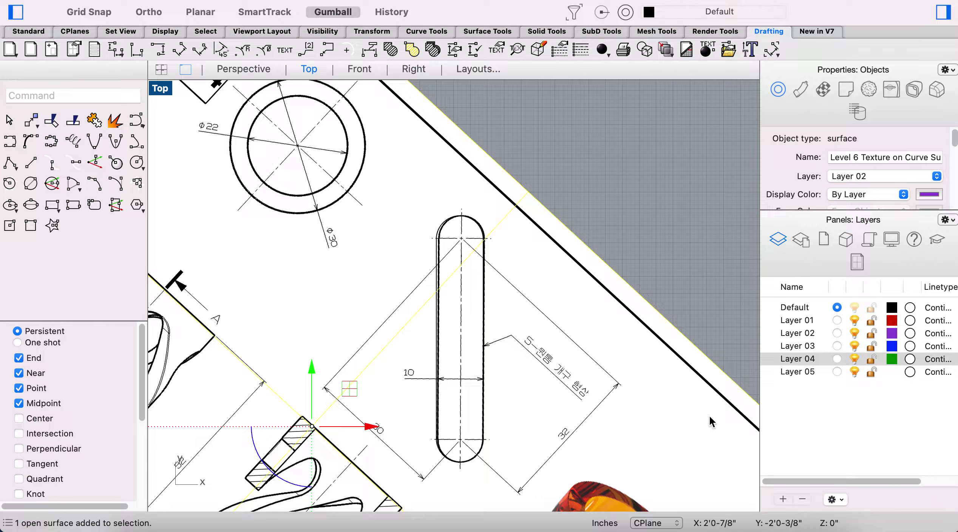
scroll(565, 356, down, 8)
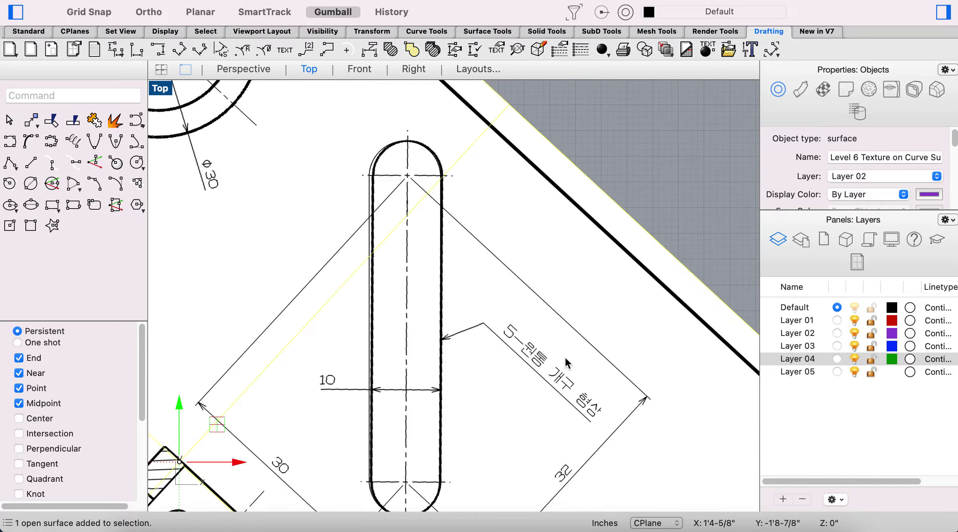
scroll(565, 361, up, 3)
drag(381, 434, 426, 452)
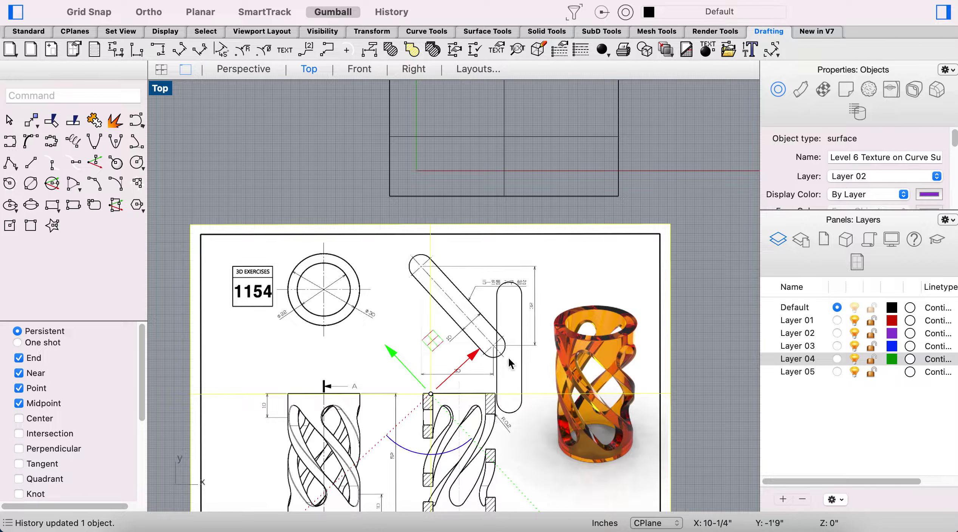
Step: Rotate the traced slot curve to the slant of the drawing's slot and move it over that outline
click(520, 364)
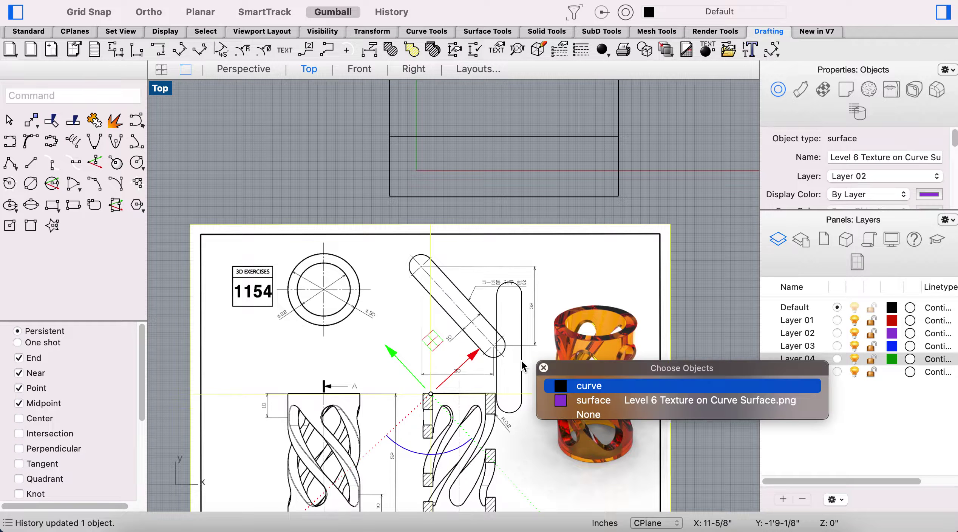
click(567, 385)
drag(476, 399, 523, 407)
drag(506, 298, 462, 259)
scroll(469, 337, up, 5)
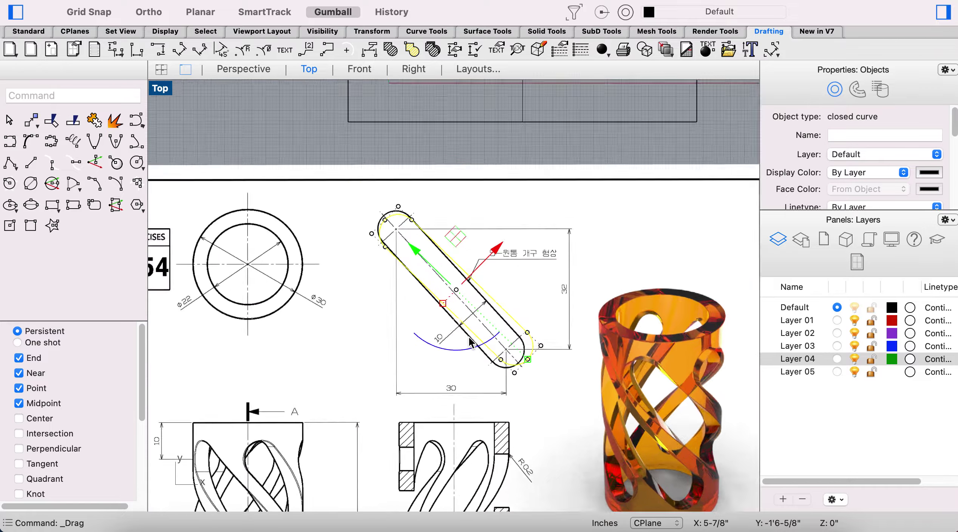
Step: Fine-tune the slot curve's rotation and position so it matches the drawing's slanted slot outline
scroll(468, 337, up, 3)
scroll(481, 338, down, 4)
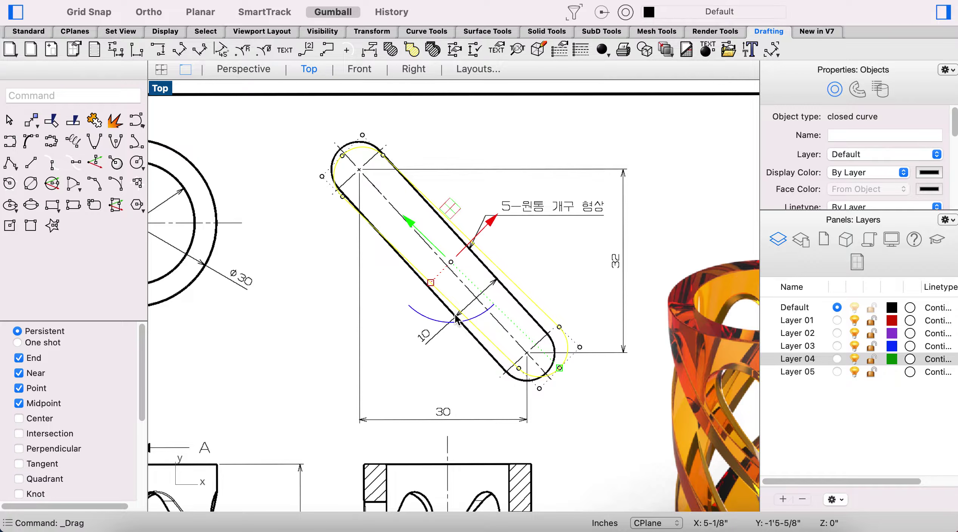
drag(459, 324, 455, 323)
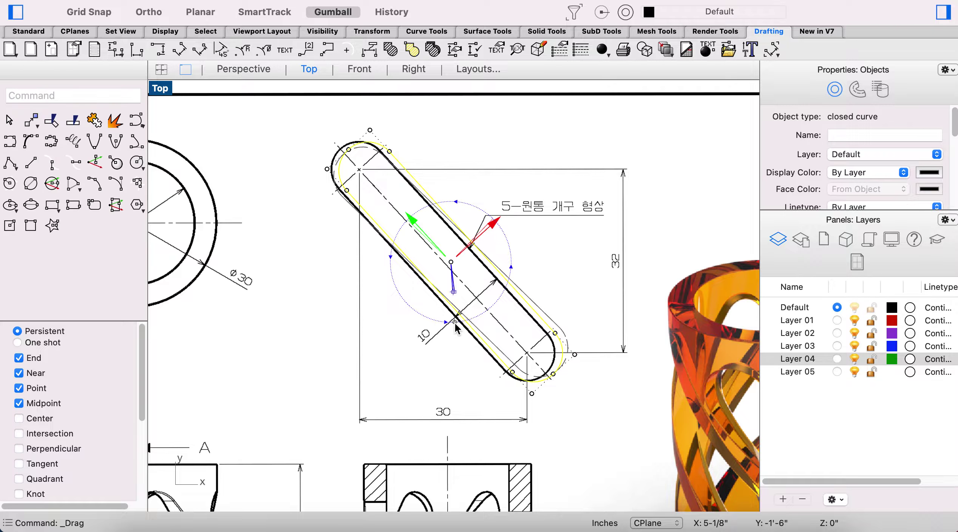
drag(453, 206, 447, 209)
scroll(516, 300, up, 3)
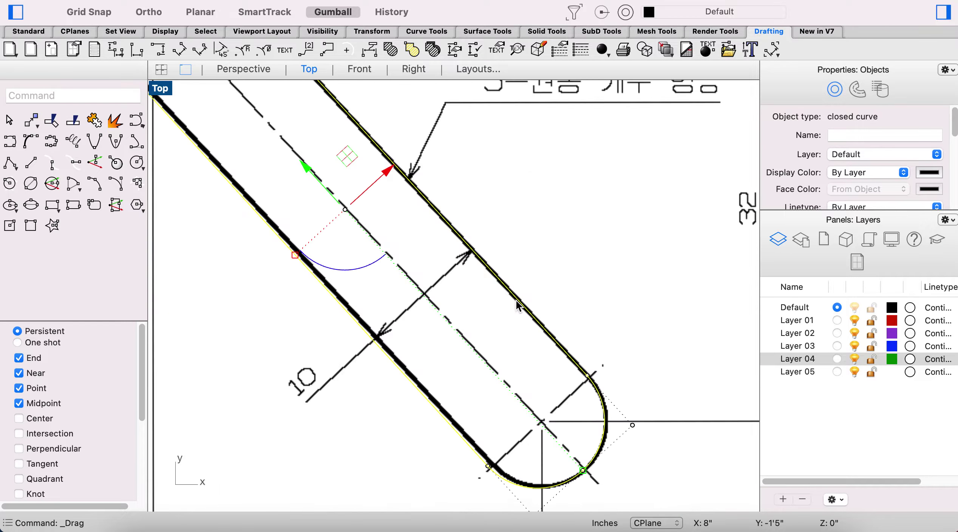
Step: Move the slanted slot curve from the drawing onto the flat plane so it overhangs the plane's negative-X edge
scroll(516, 300, down, 10)
scroll(515, 300, down, 3)
drag(500, 244, 495, 153)
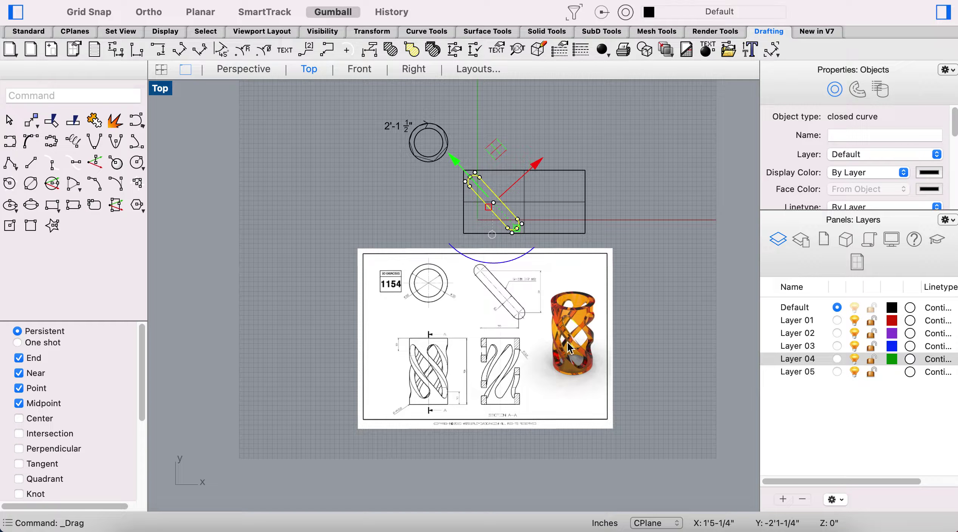
scroll(548, 190, down, 3)
scroll(548, 190, up, 5)
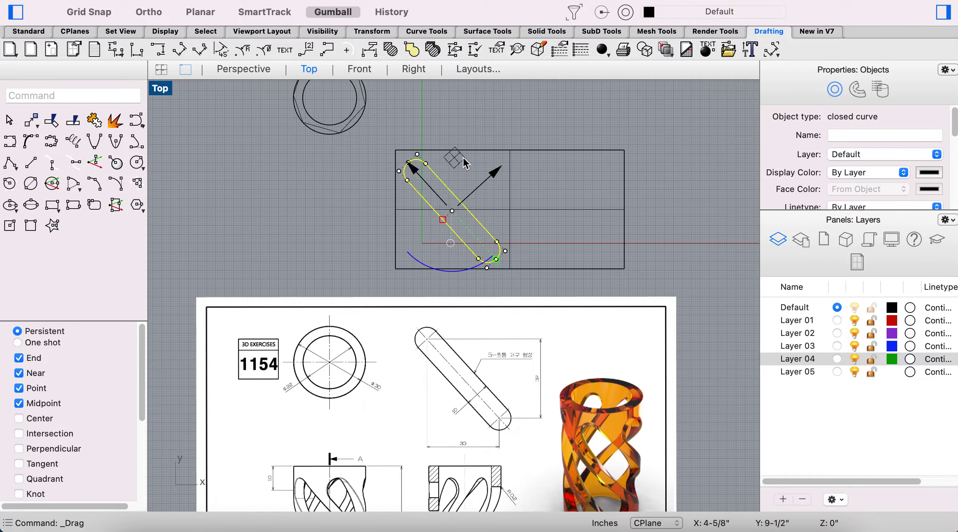
scroll(468, 203, up, 3)
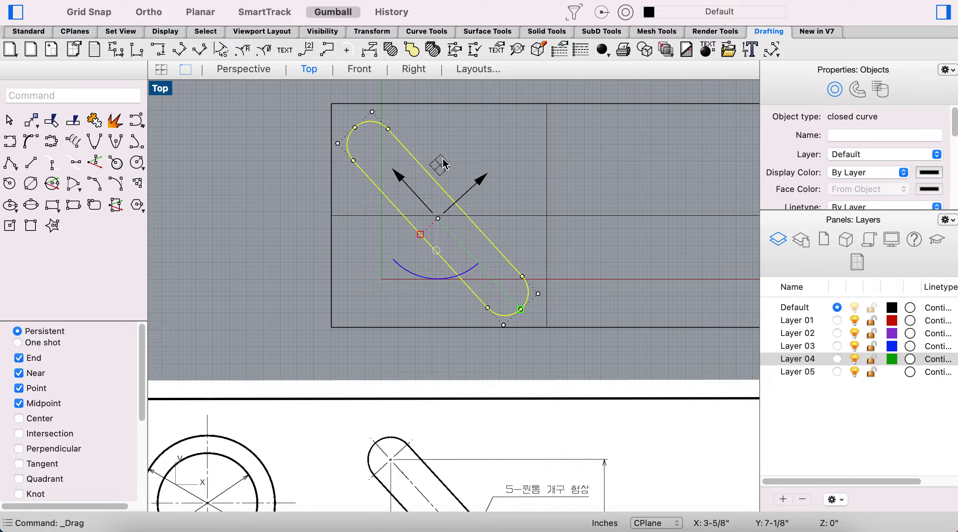
drag(443, 158, 366, 152)
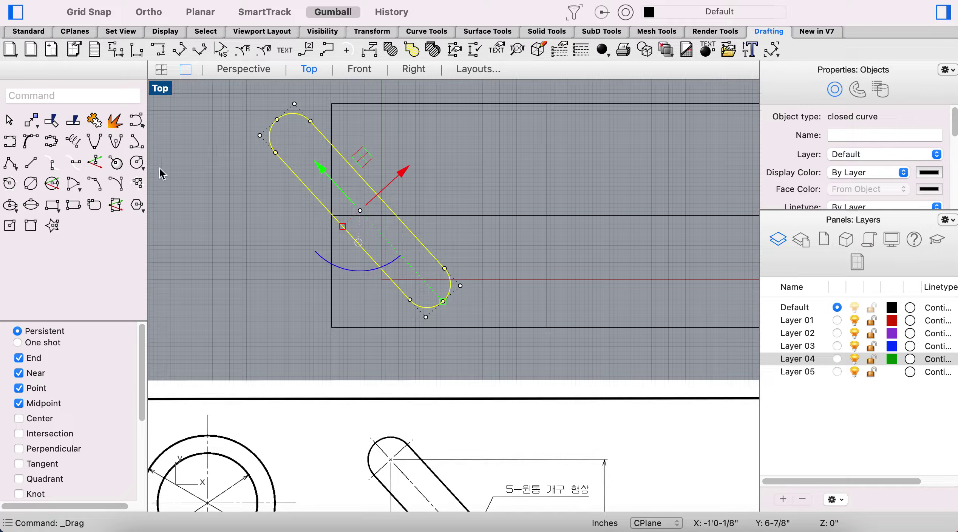
Step: Array the slot curve with 6 copies in the X direction at a spacing of about 7-1/4"
click(23, 35)
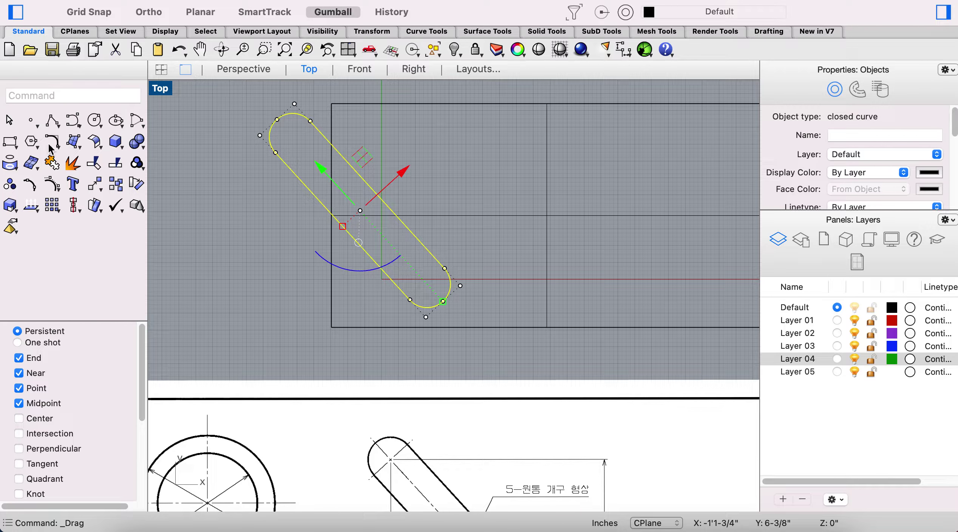
click(50, 205)
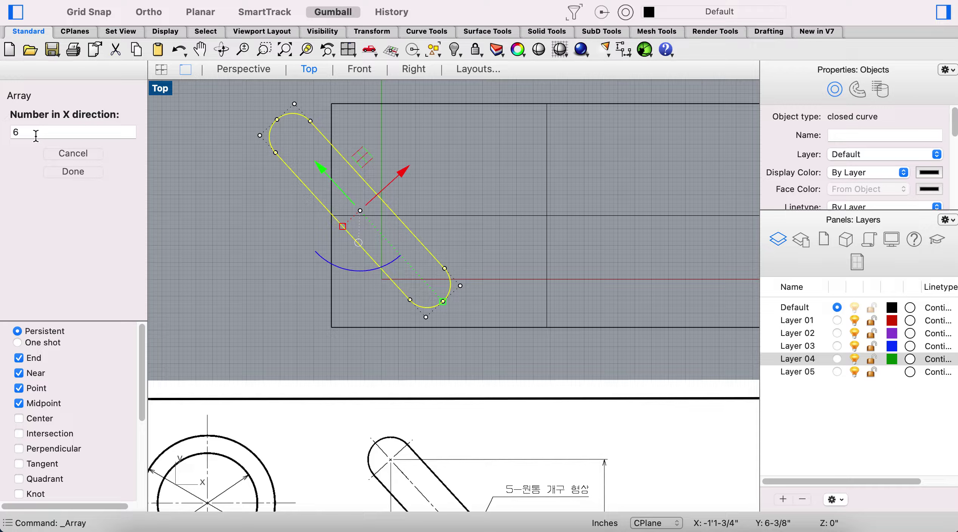
click(86, 171)
click(19, 132)
click(72, 171)
click(71, 172)
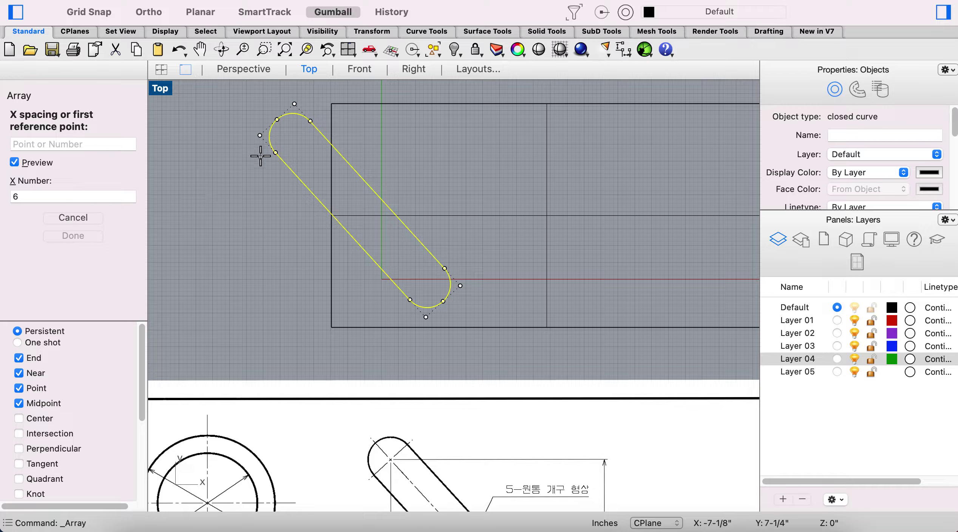
click(259, 136)
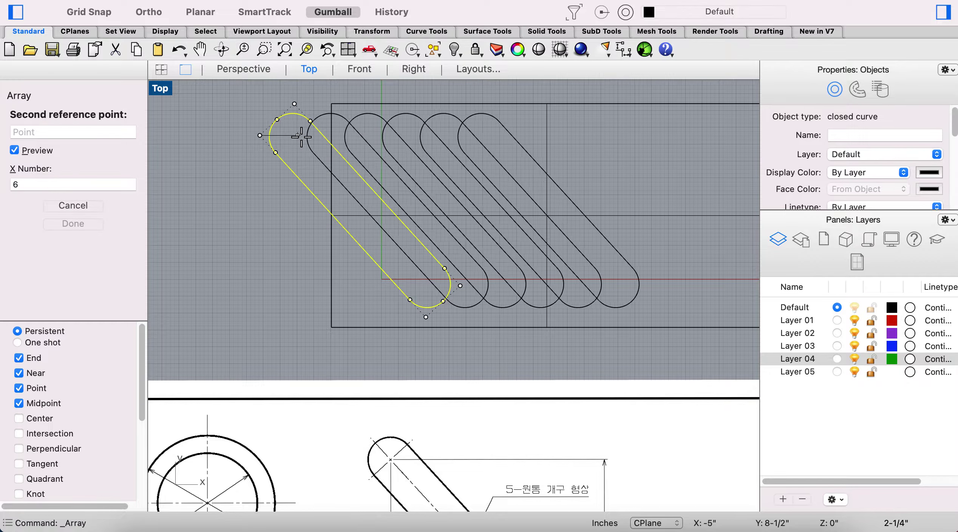
right_drag(394, 147, 333, 158)
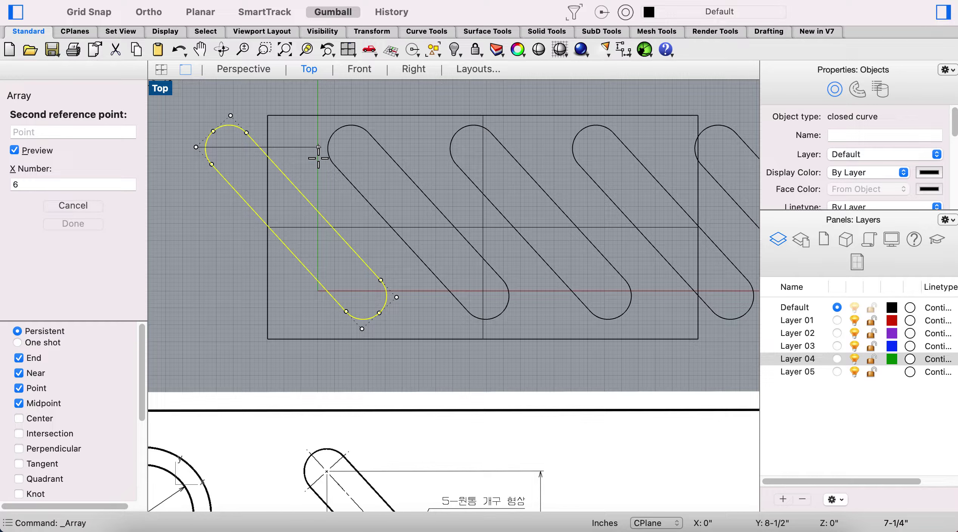
click(319, 158)
click(84, 242)
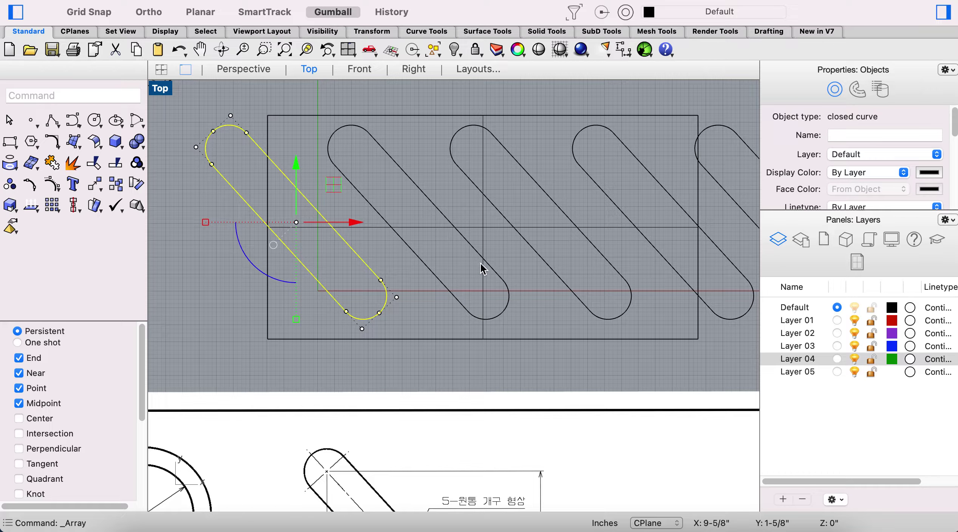
Step: Select the first five slot curves and shift them together in the negative X direction to spread the row evenly over the plane
drag(344, 224, 345, 224)
key(super+z)
shift+click(373, 208)
shift+click(488, 202)
shift+click(676, 191)
shift+click(729, 188)
drag(586, 222, 595, 224)
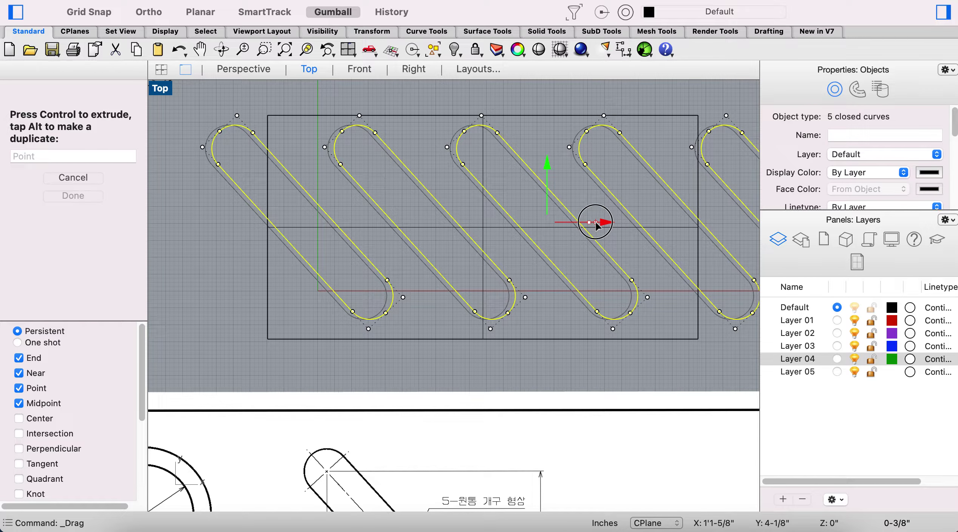
drag(596, 223, 530, 225)
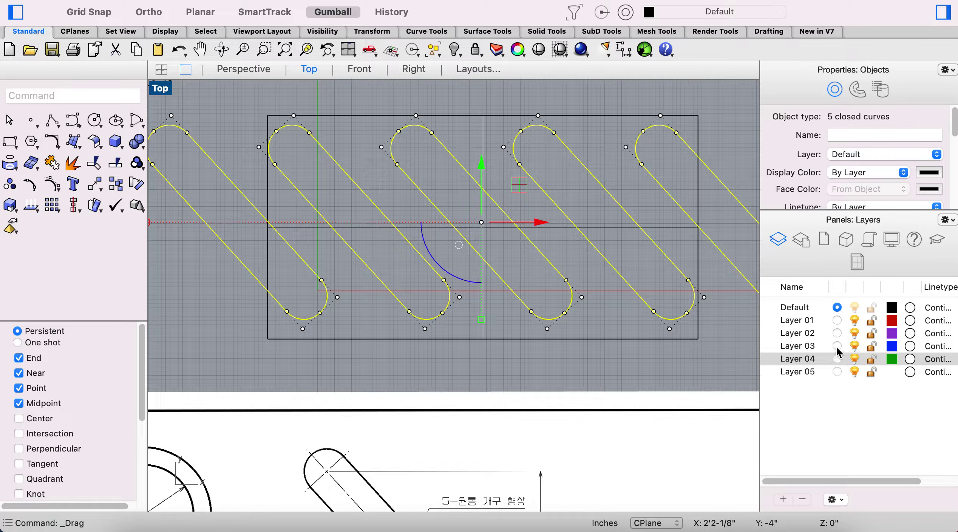
Step: Extrude the five slot curves upward about 2-1/2" as closed solids and delete their source curves
click(244, 69)
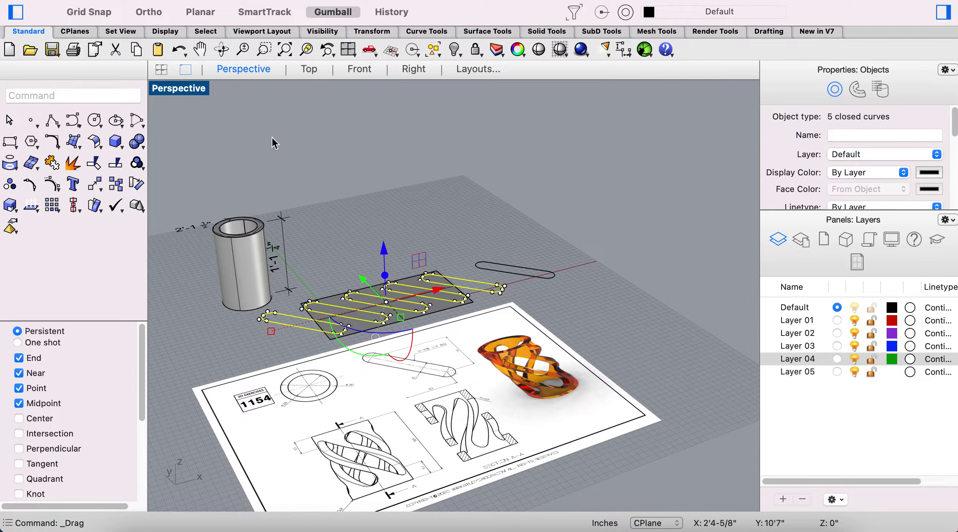
scroll(357, 298, down, 3)
scroll(355, 294, up, 6)
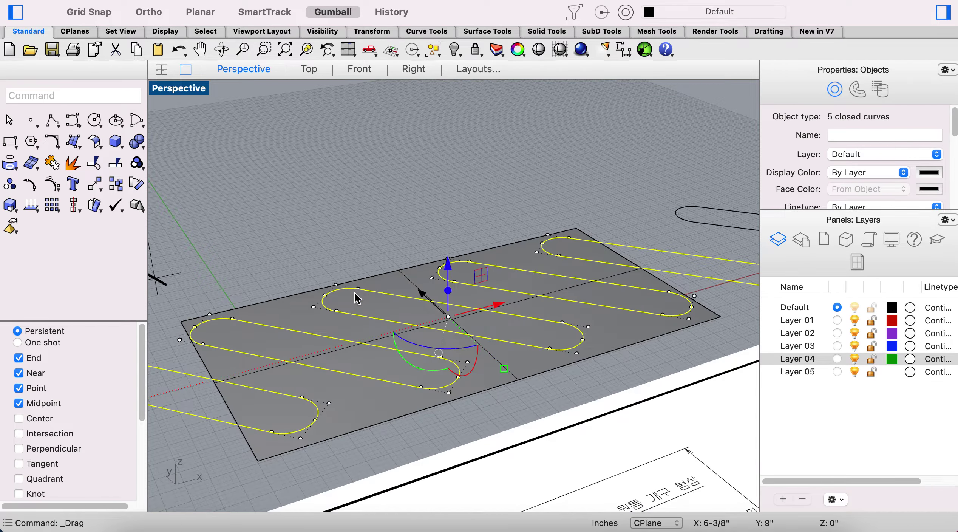
scroll(350, 216, down, 5)
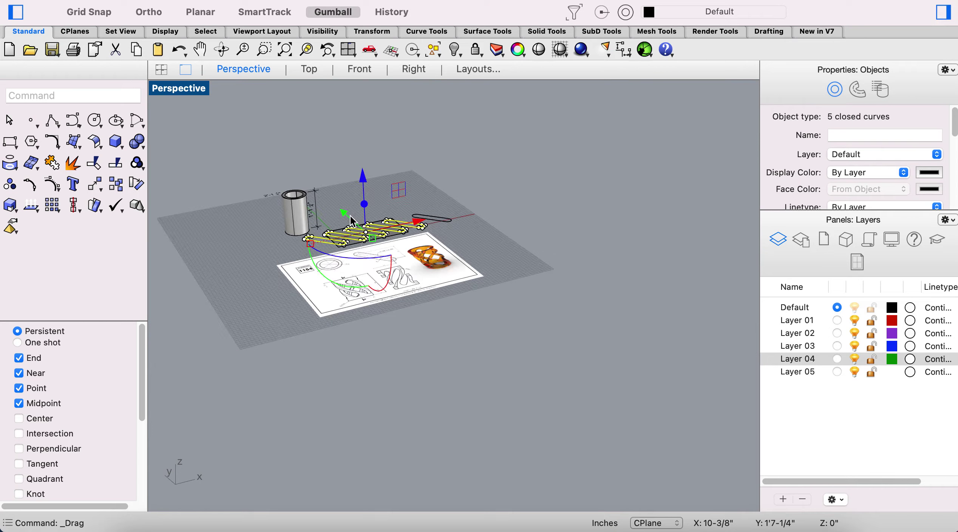
scroll(350, 216, up, 4)
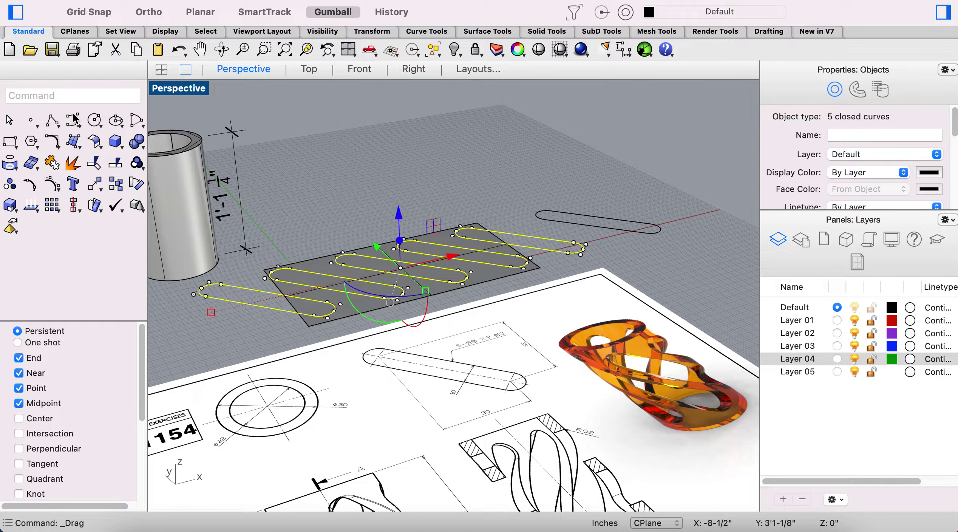
click(543, 32)
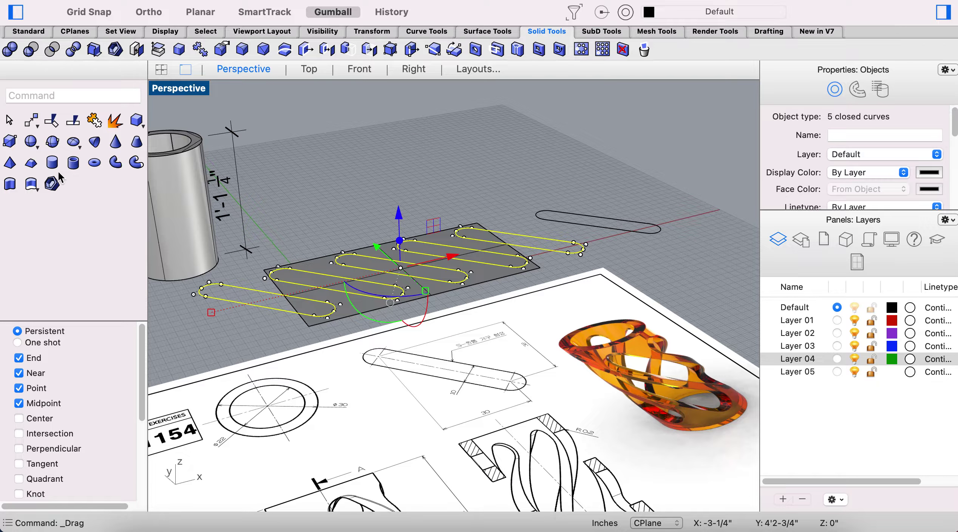
click(18, 185)
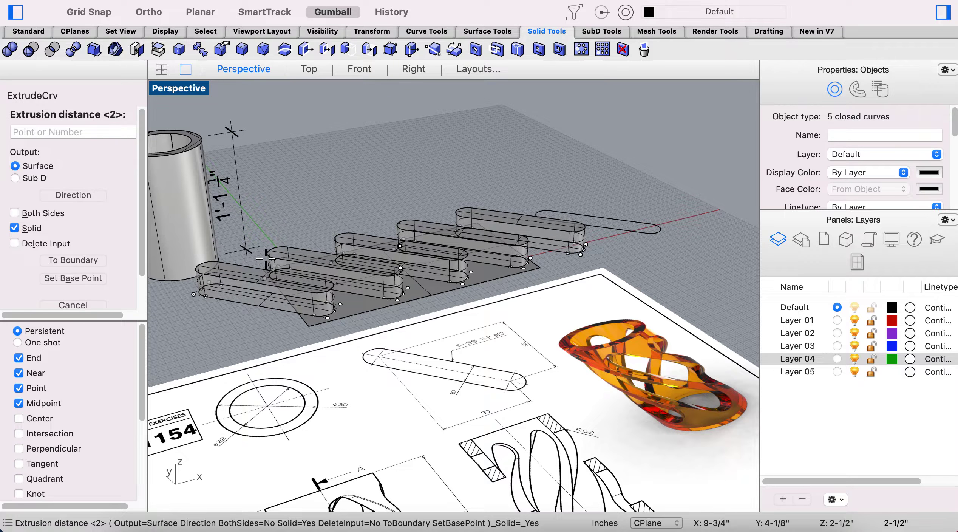
click(264, 250)
drag(399, 222, 399, 245)
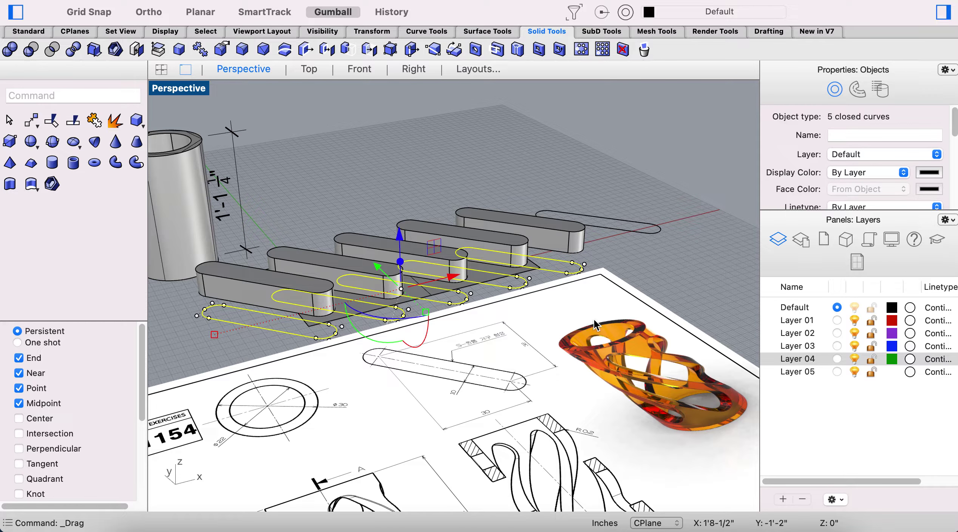
key(Delete)
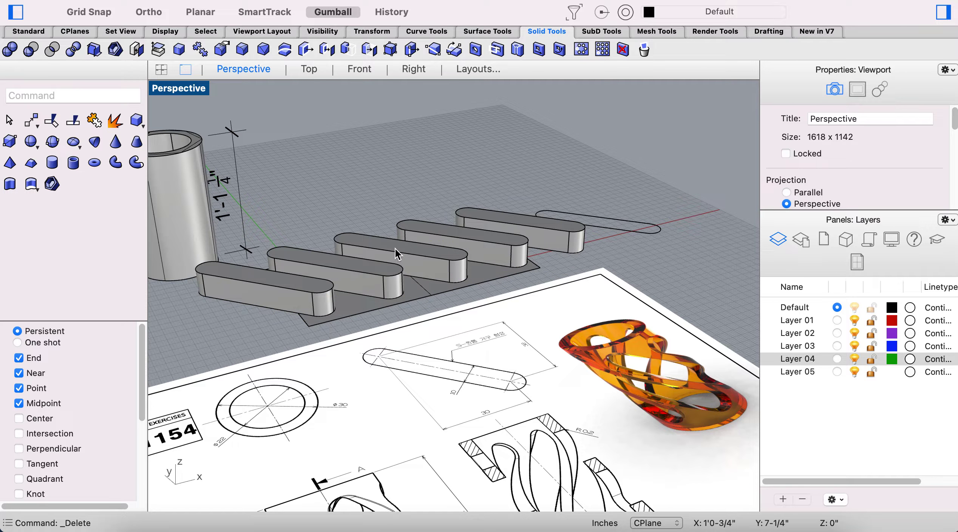
Step: Select all five slot solids and lower them so they pass through the flat plane
click(485, 221)
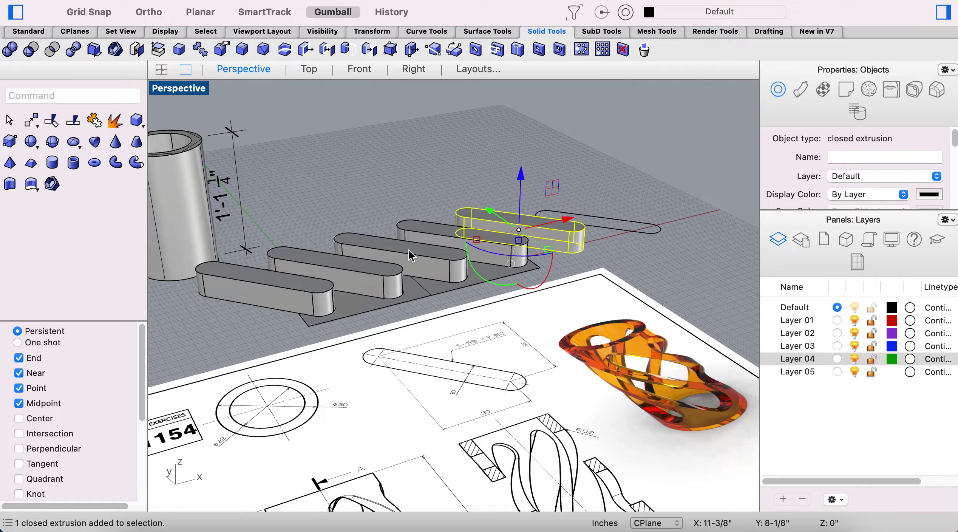
shift+click(439, 238)
shift+click(397, 248)
shift+click(310, 266)
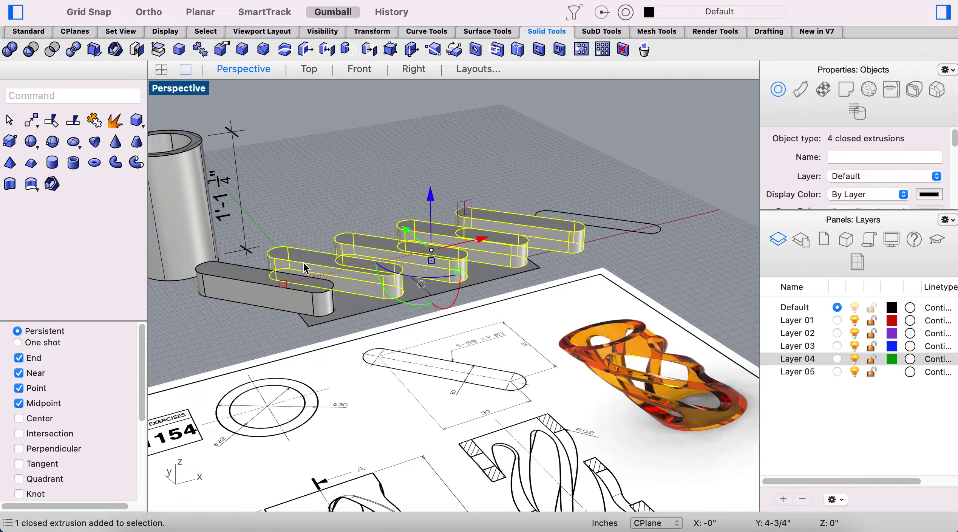
shift+click(275, 286)
drag(402, 212, 406, 224)
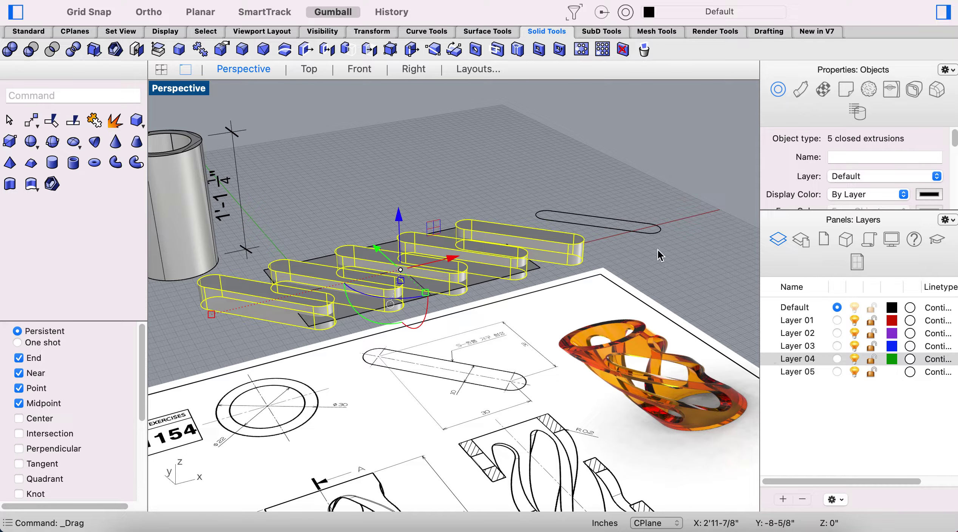
click(357, 212)
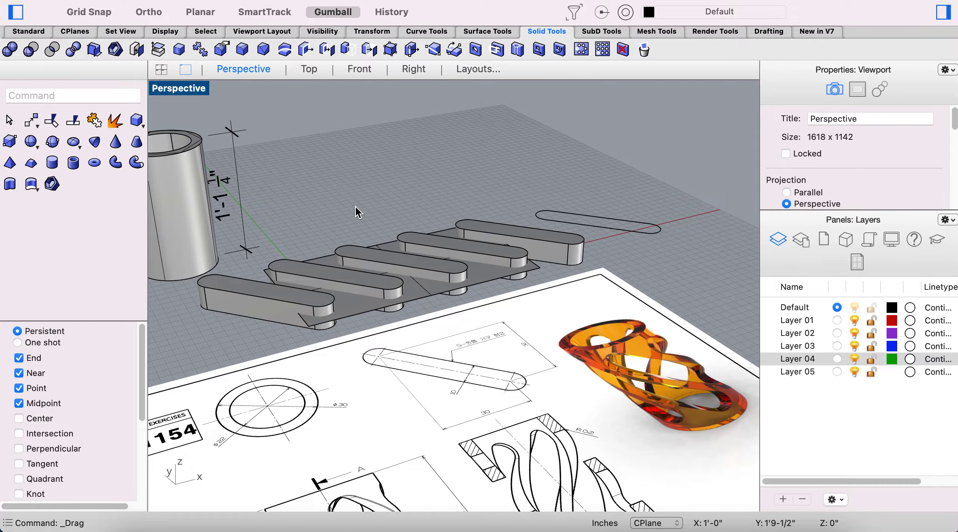
Step: Select the flat plane among the slot solids, frame it in the view and relocate its gumball above the surface
click(426, 294)
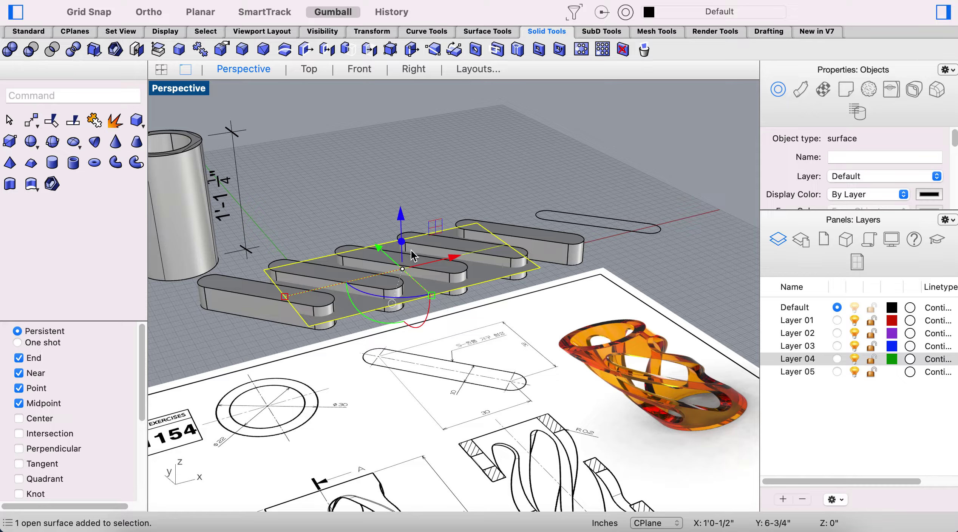
right_drag(402, 236, 402, 212)
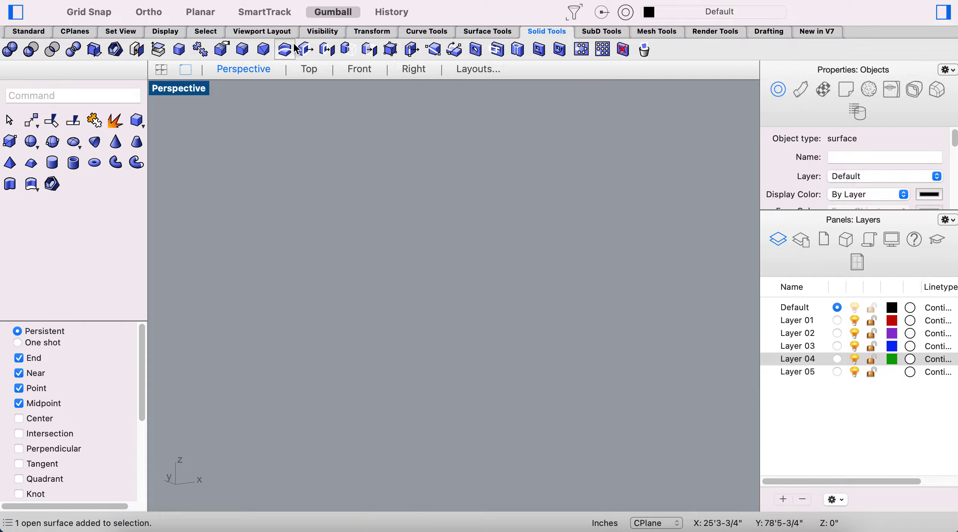
click(28, 31)
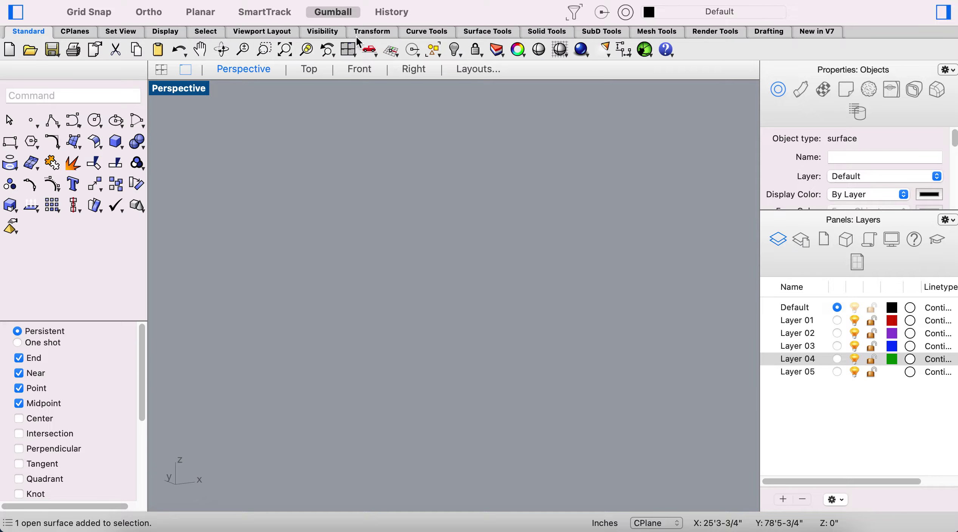
click(306, 49)
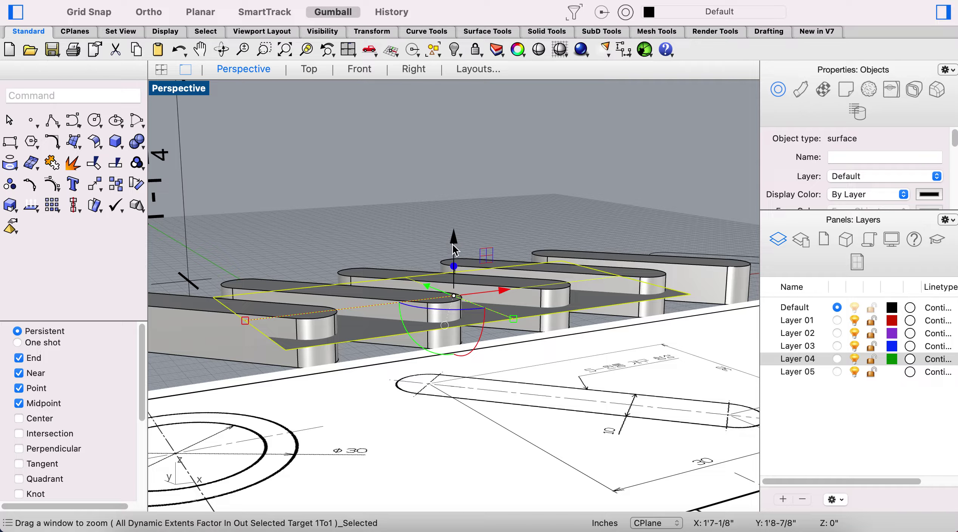
super+drag(455, 248, 455, 183)
click(448, 180)
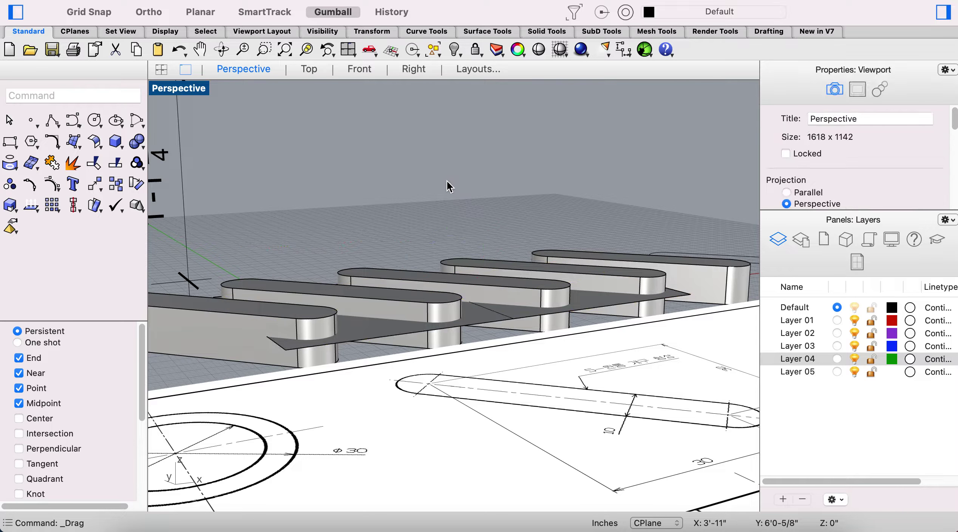
Step: Raise the flat plane together with the slot solids slightly above the construction plane
click(406, 323)
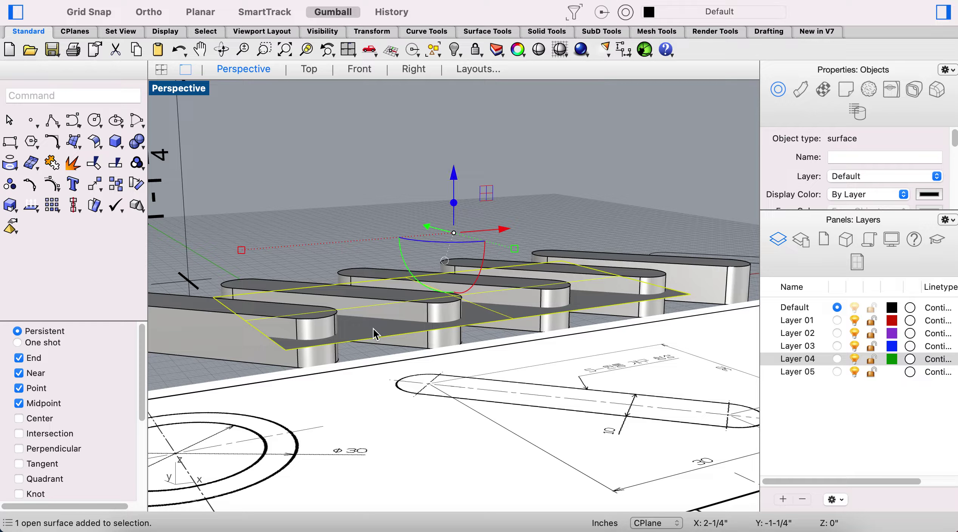
key(super+z)
click(380, 171)
click(376, 325)
mouse_move(455, 195)
mouse_down()
mouse_move(454, 158)
mouse_move(455, 182)
mouse_up()
click(509, 150)
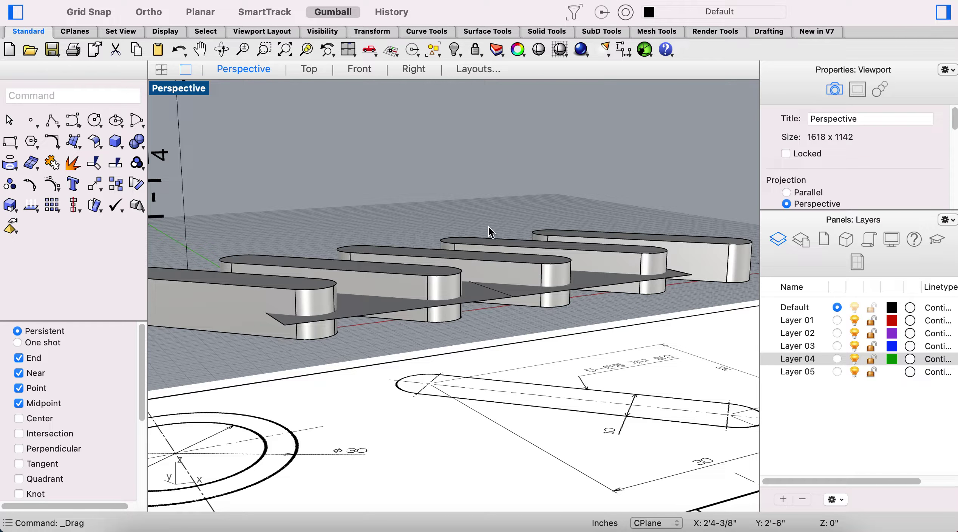
Step: Duplicate the flat plane, stand the copy upright perpendicular to the original and shift it in the negative X direction
click(478, 293)
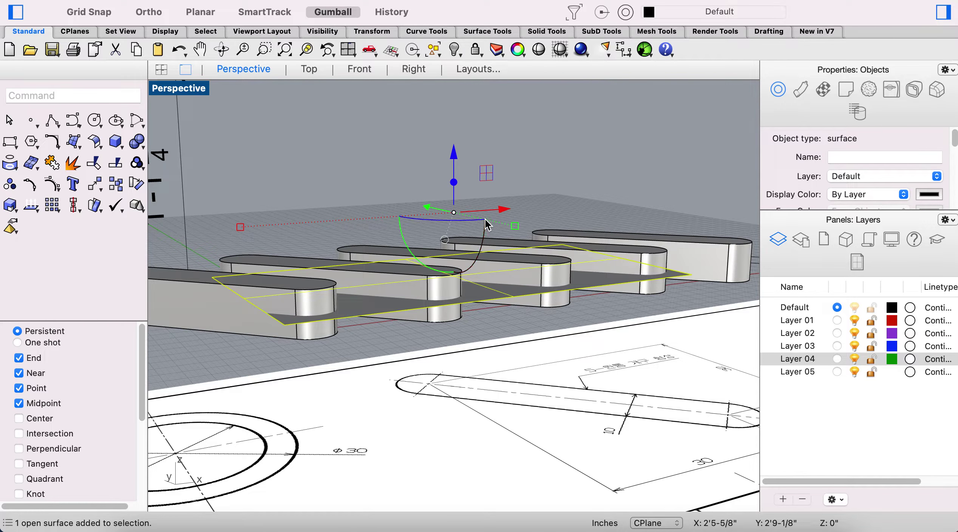
key(super+c)
key(super+v)
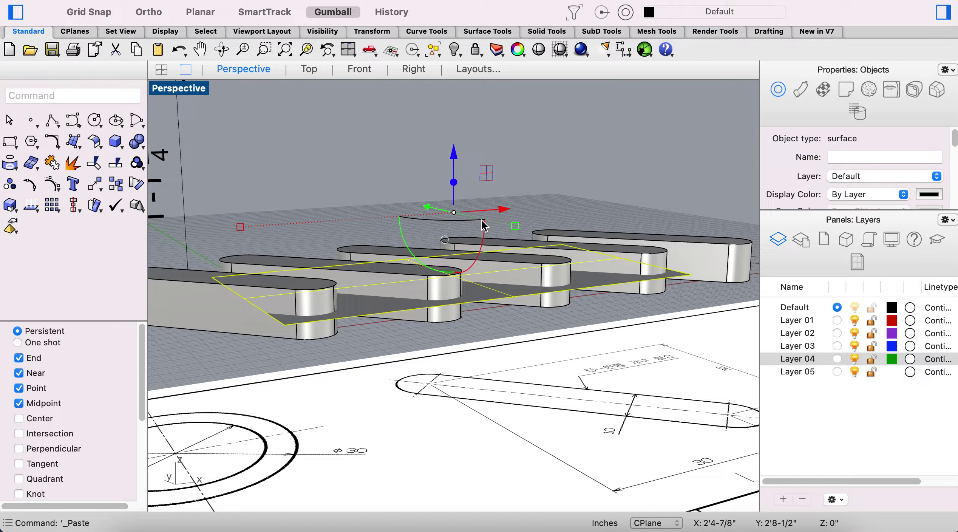
drag(456, 172, 456, 140)
drag(430, 243, 425, 167)
drag(488, 180, 423, 193)
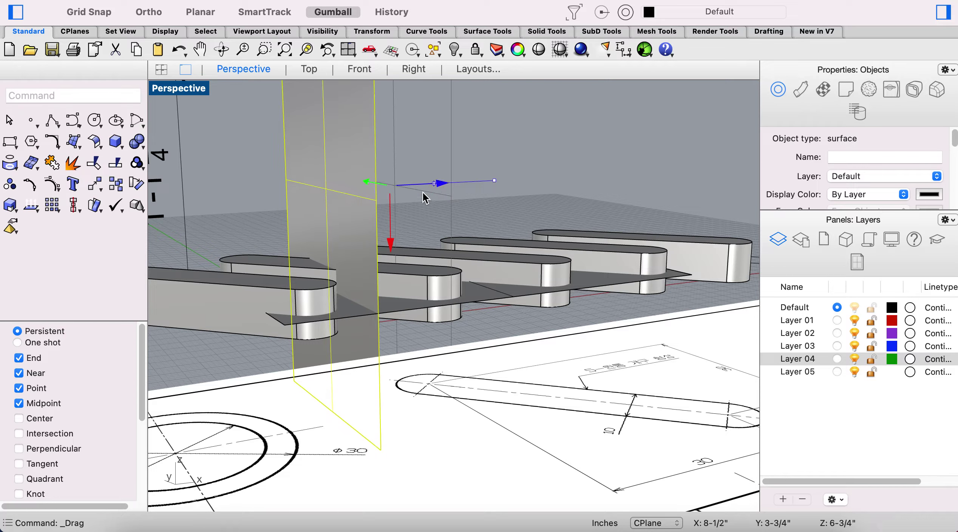
Step: Move the upright plane by its edge midpoint onto the flat plane's corner at the negative X end
click(95, 185)
click(376, 200)
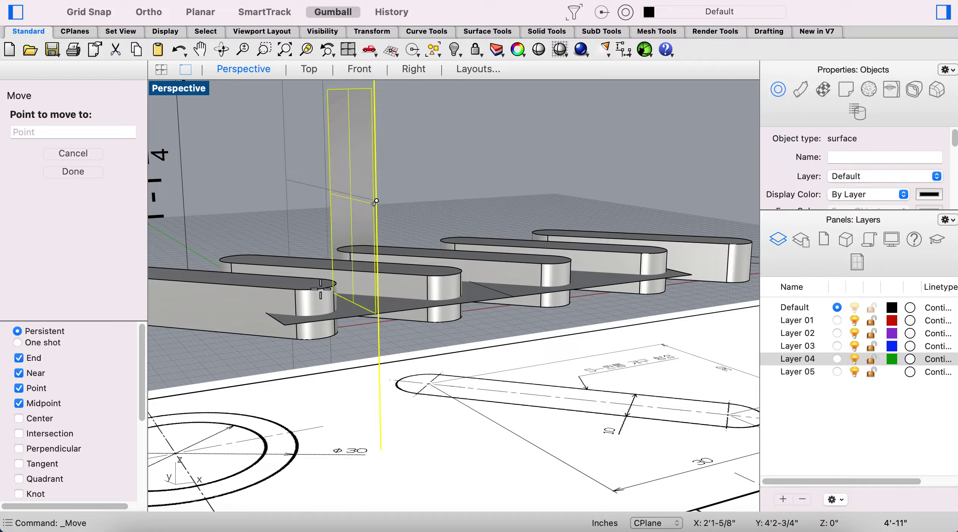
click(282, 324)
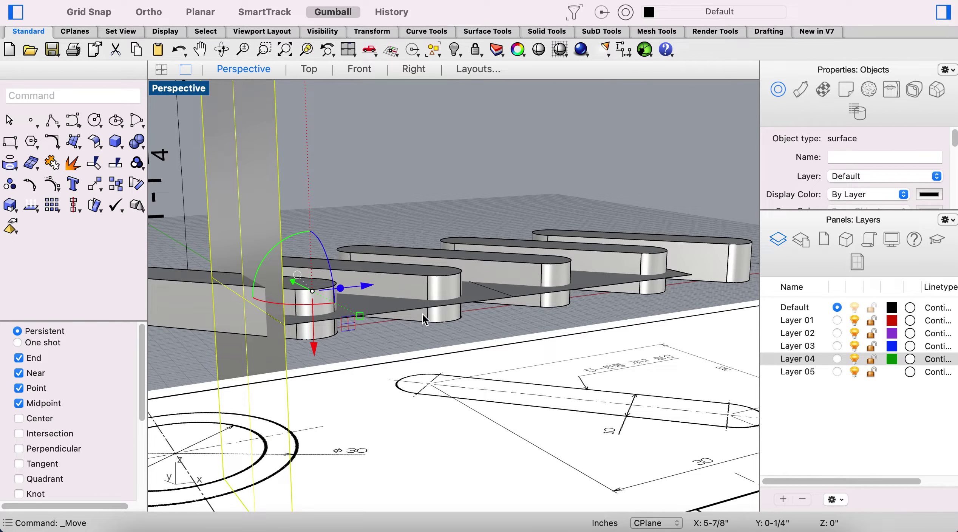
Step: Duplicate the upright plane and move the copy onto the flat plane's corner at the positive X end
key(super+c)
key(super+v)
drag(363, 286, 741, 246)
click(95, 185)
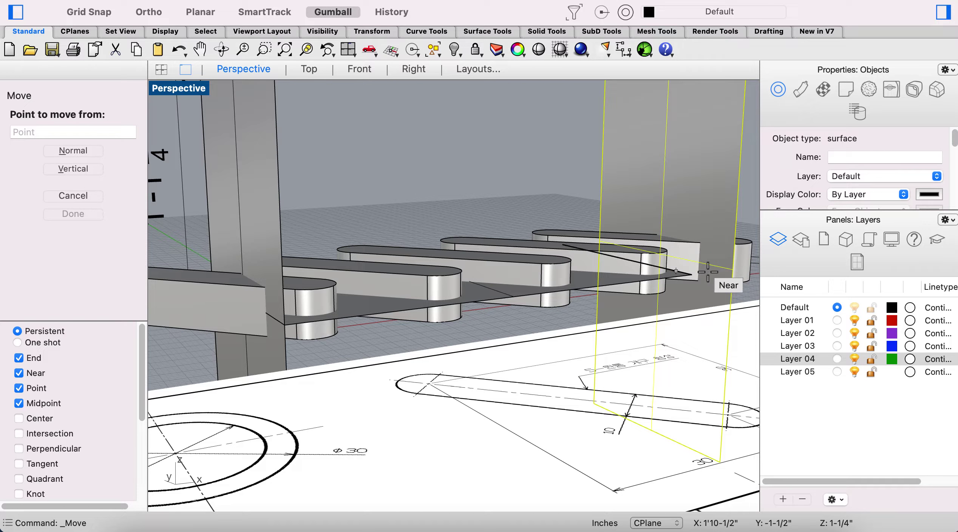
click(731, 269)
click(691, 273)
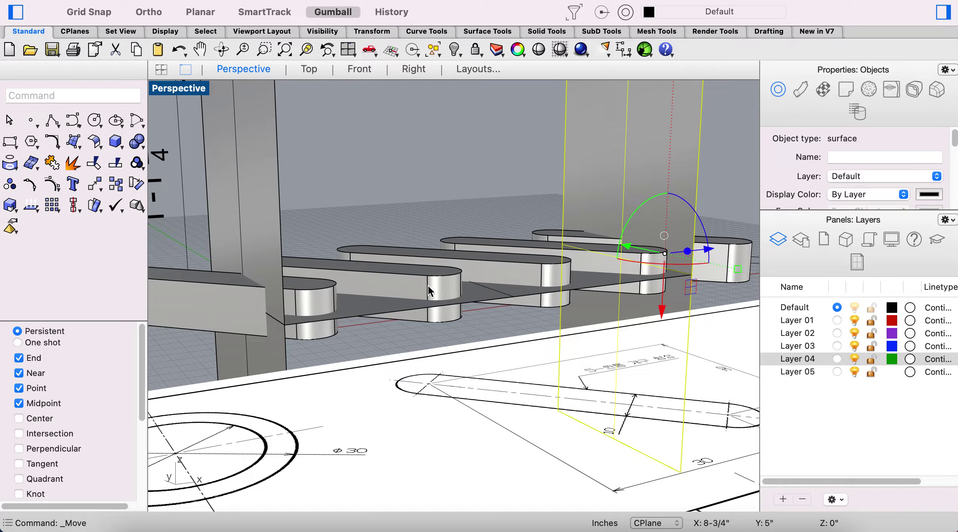
Step: Hide Layer 02, which holds the reference drawing sheet beneath the model
scroll(453, 306, up, 4)
scroll(452, 306, down, 4)
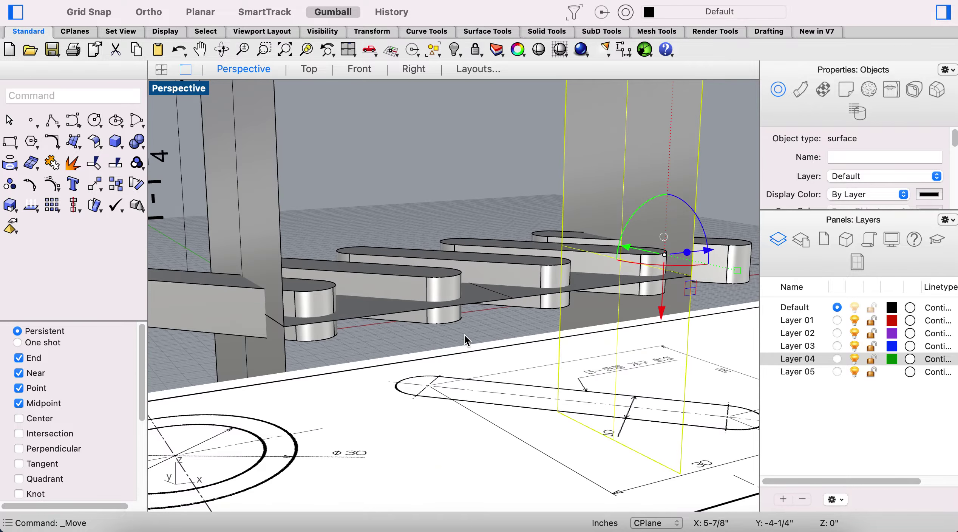
scroll(464, 335, down, 5)
click(454, 402)
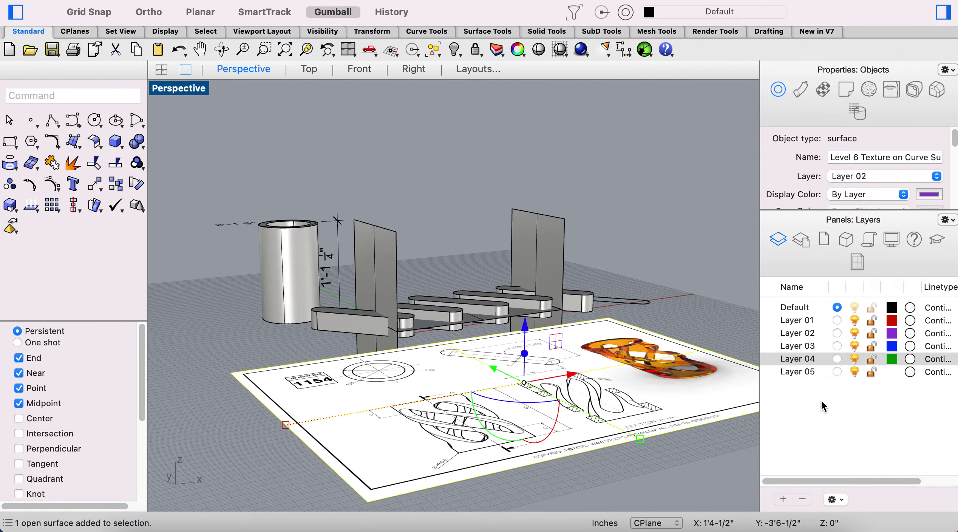
click(854, 359)
click(854, 333)
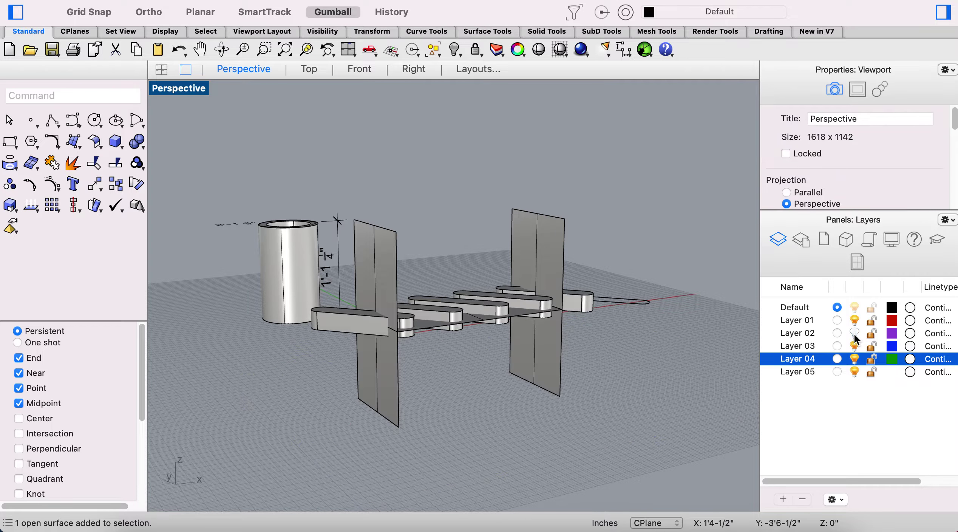
Step: Split the slot solid at the negative X end, using the upright plane crossing it as the cutting object
scroll(491, 339, up, 5)
scroll(491, 352, down, 5)
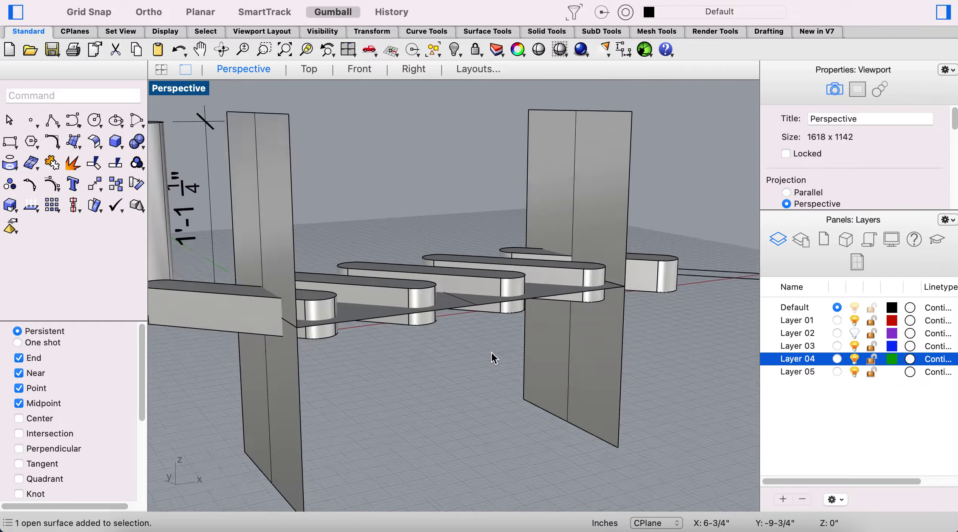
scroll(492, 356, up, 5)
right_drag(489, 356, 463, 377)
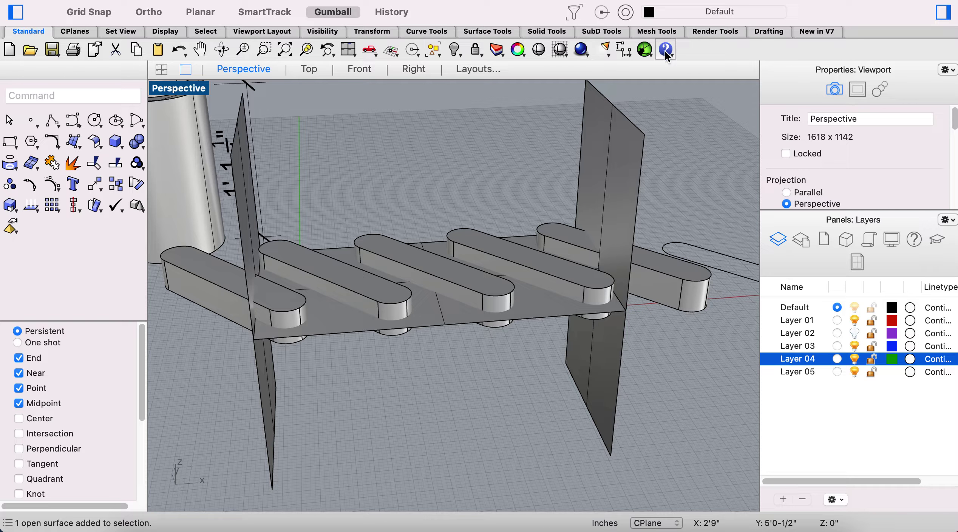
click(116, 163)
click(286, 307)
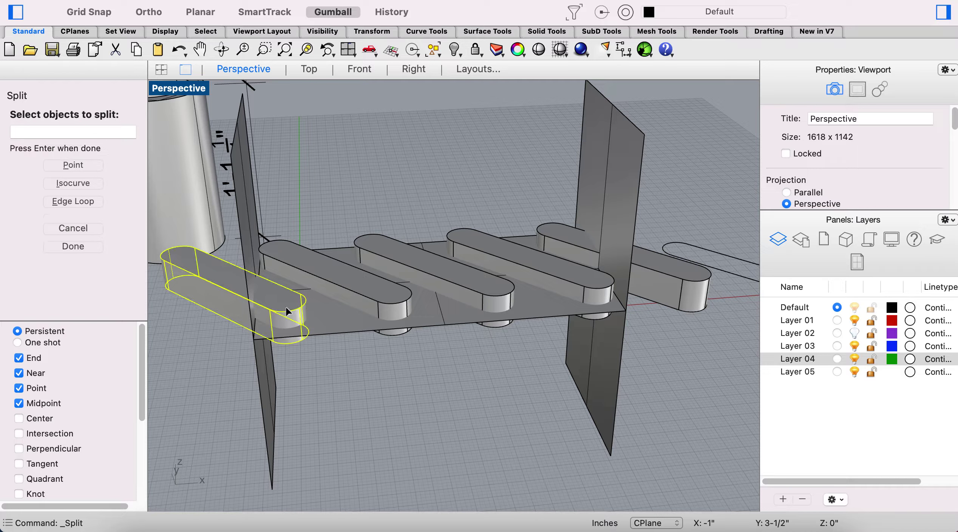
click(73, 247)
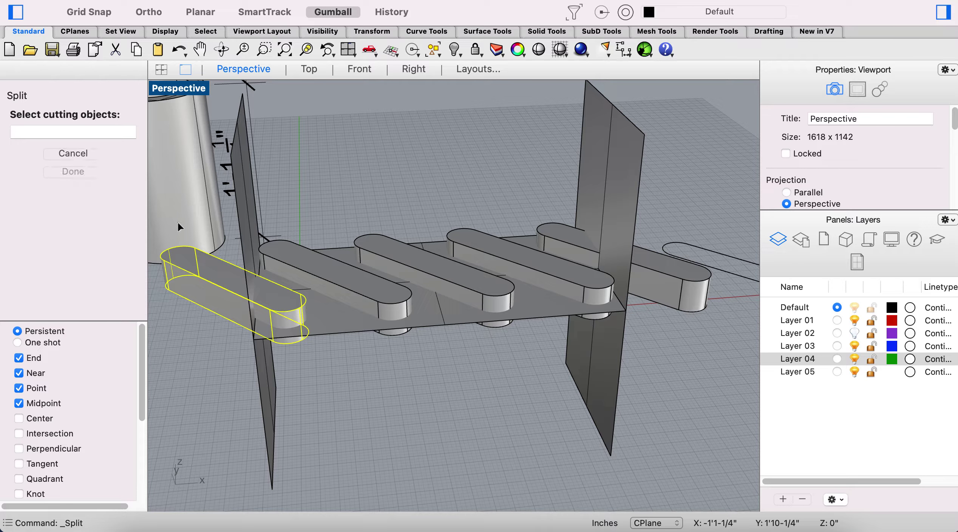
click(250, 179)
click(73, 186)
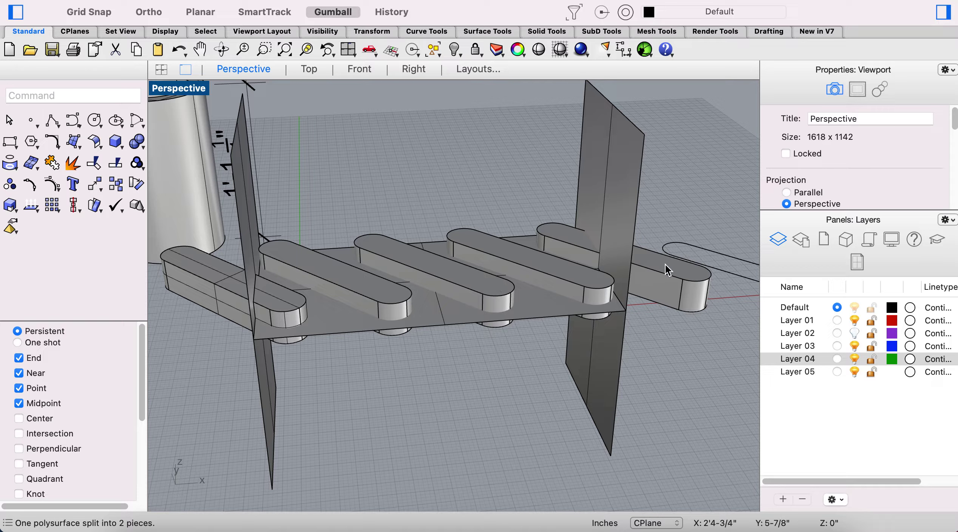
click(112, 166)
click(678, 283)
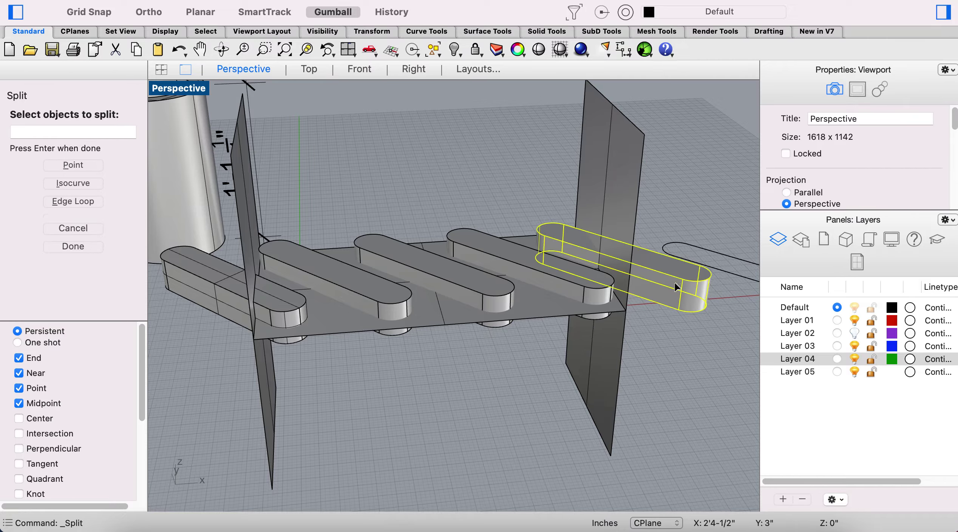
click(618, 166)
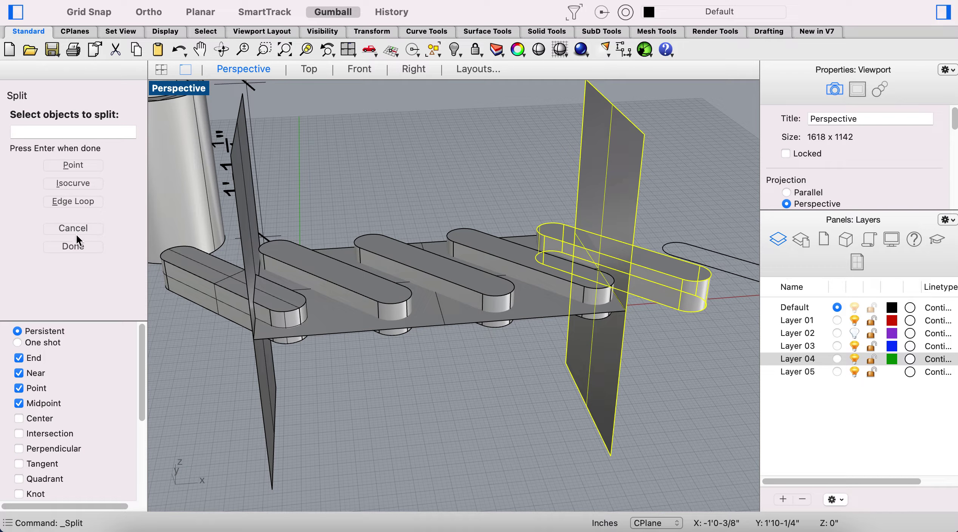
key(Return)
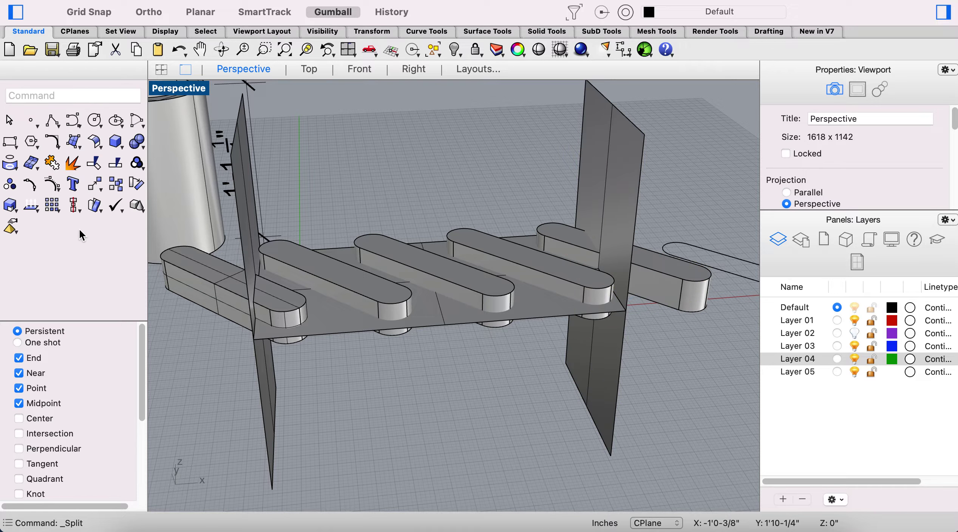
Step: Split the slot solid at the positive X end, using the upright plane crossing it as the cutting object
click(115, 165)
click(659, 271)
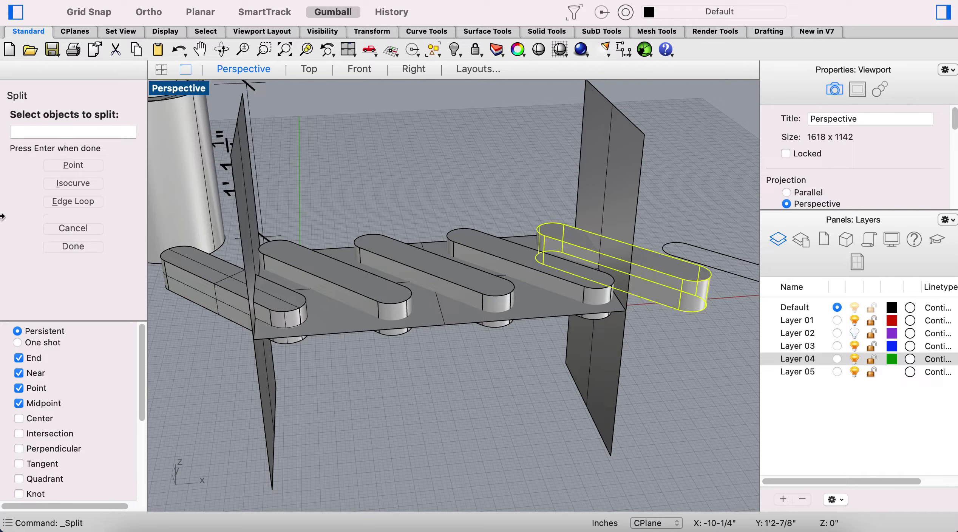
click(73, 246)
click(573, 189)
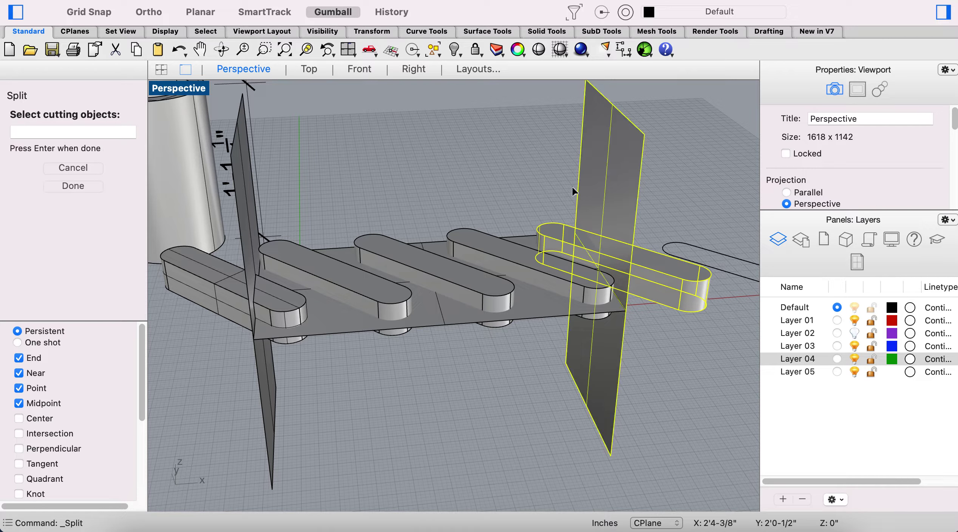
click(84, 188)
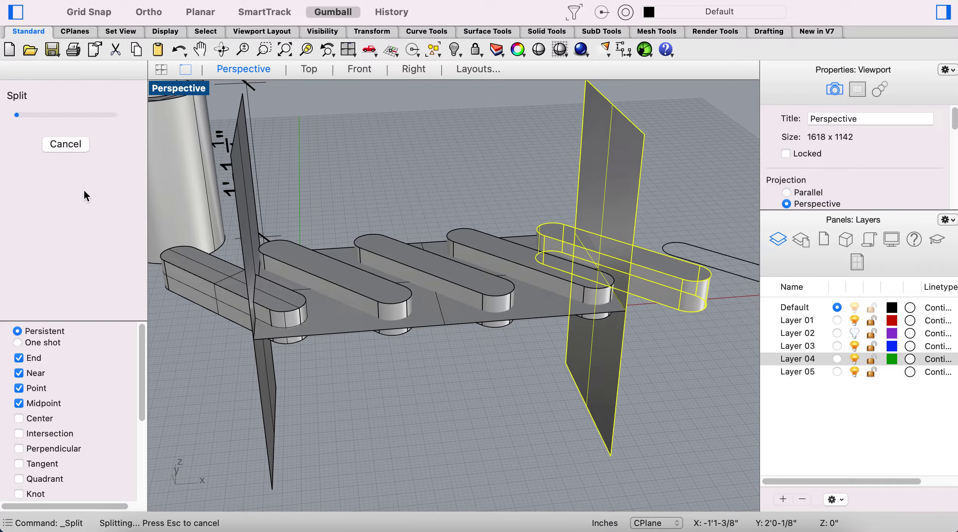
Step: Delete both upright cutting planes and the two split slot pieces that overhang the ends of the flat plane
click(646, 282)
key(Delete)
click(588, 169)
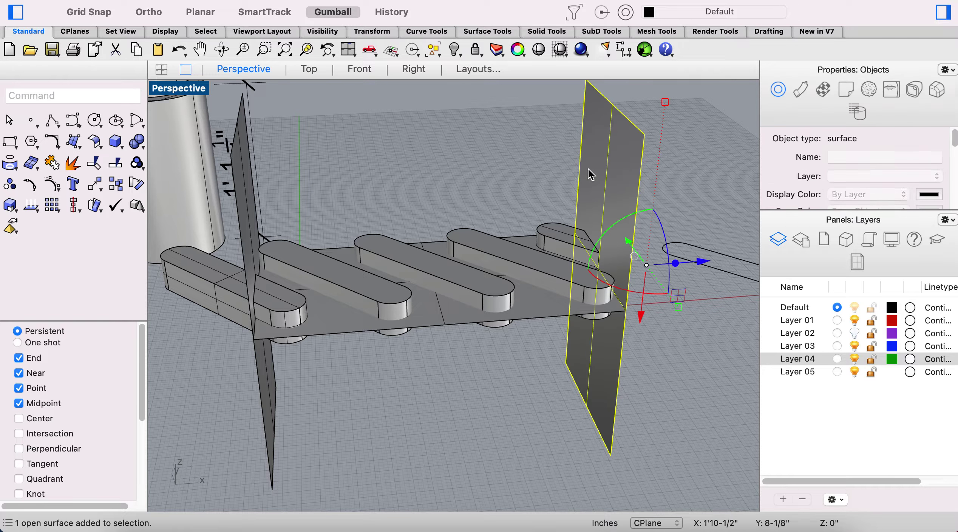
key(Delete)
click(244, 178)
key(Delete)
click(209, 280)
key(Delete)
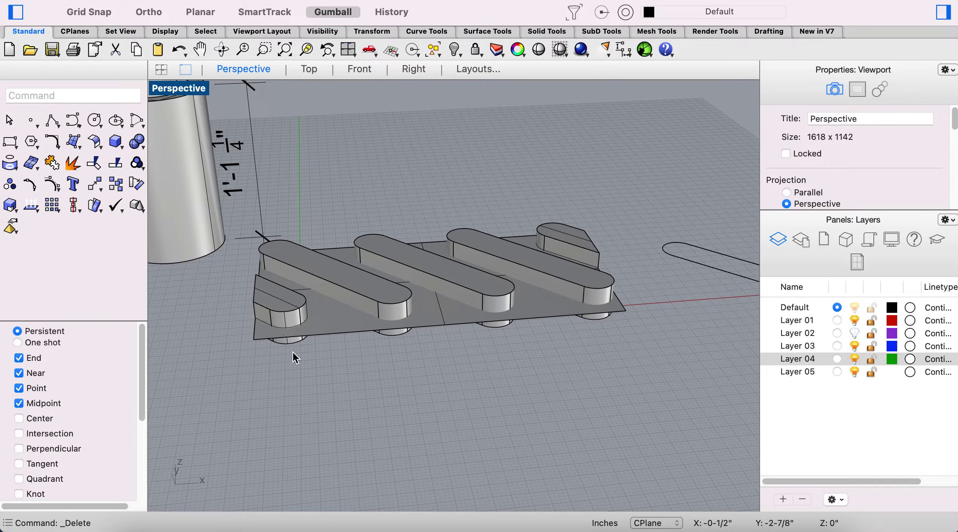